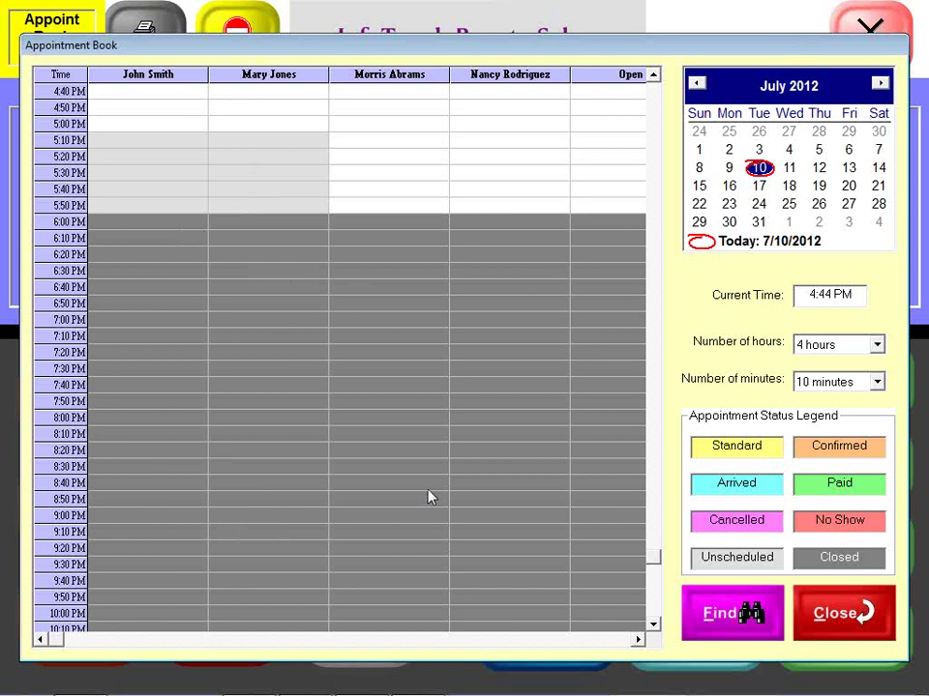
Start a 5:00 PM appointment for the second listed employee and assign the customer found by last name, without recalling the last appointment
double_click(247, 128)
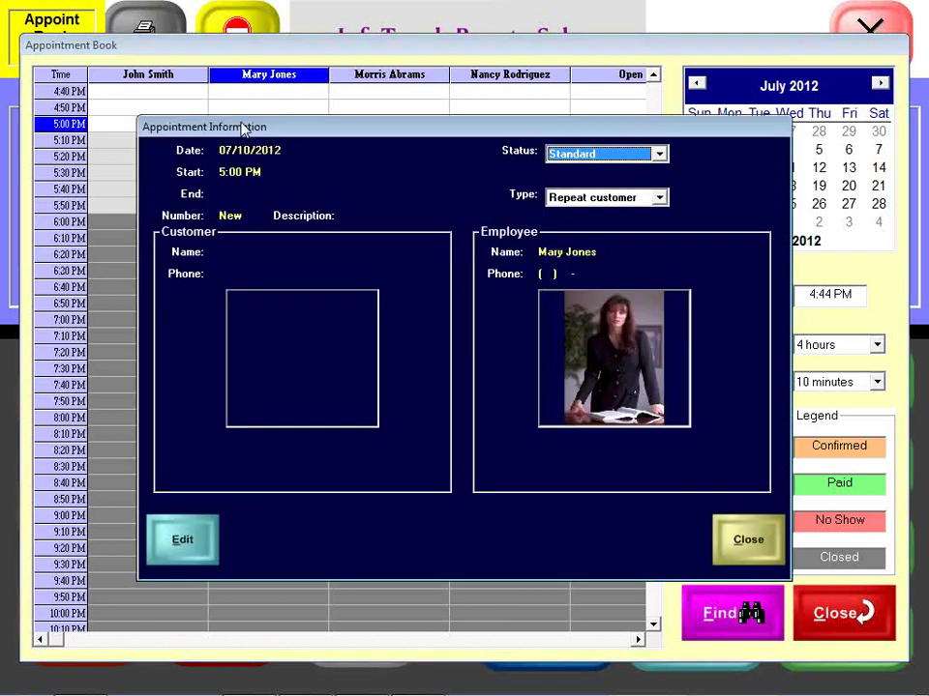
left_click(188, 549)
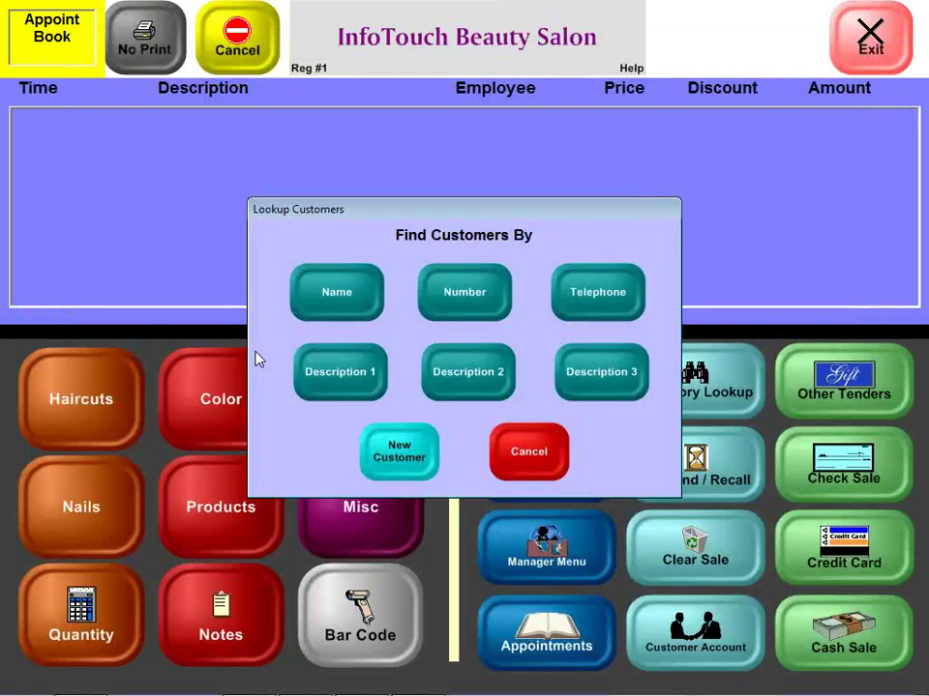
left_click(337, 294)
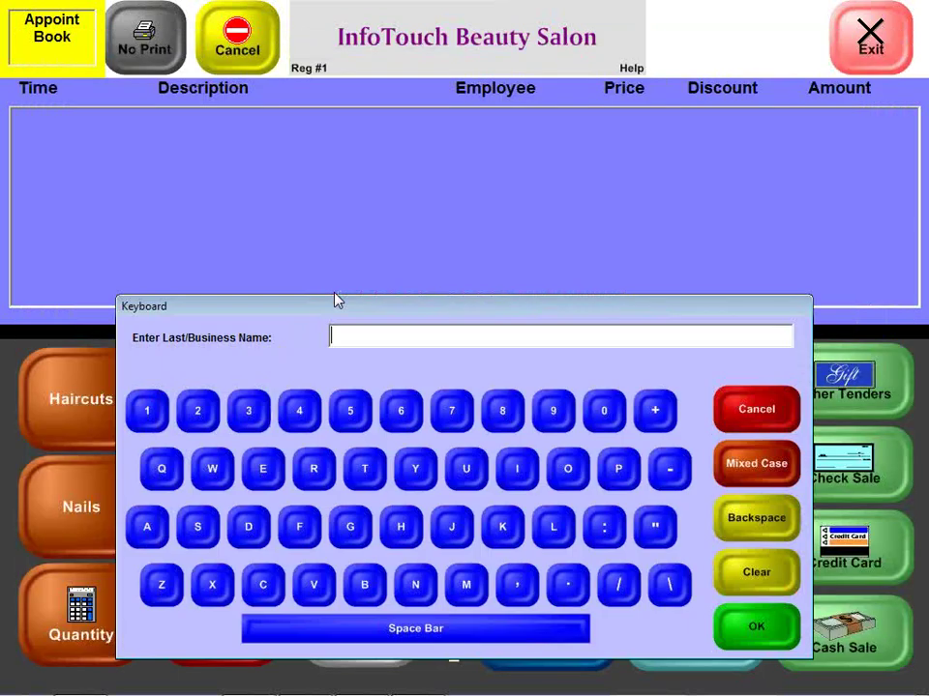
type("Wal")
key("Return")
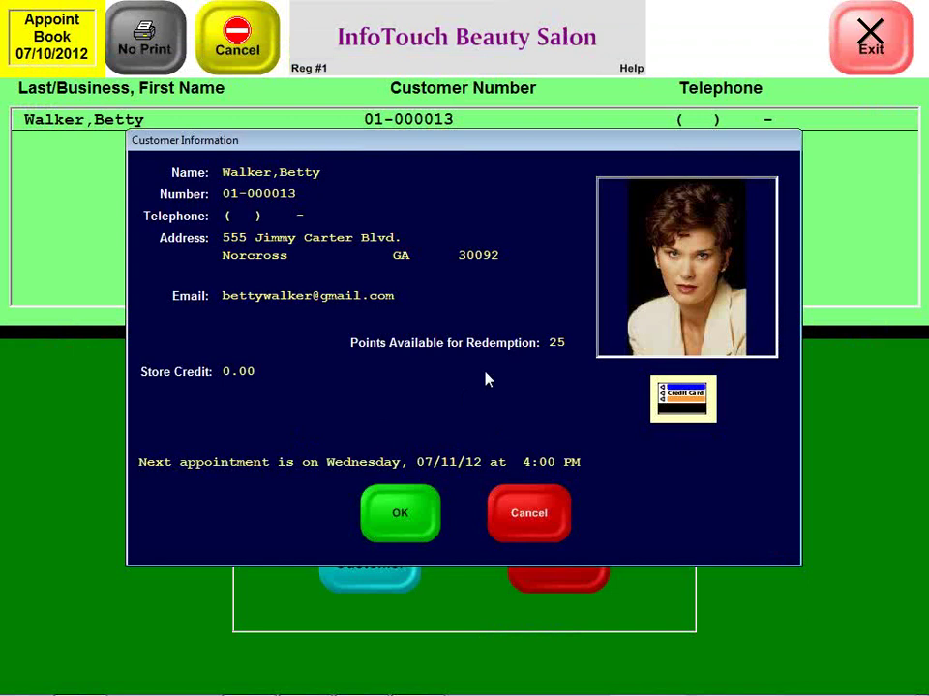
left_click(414, 512)
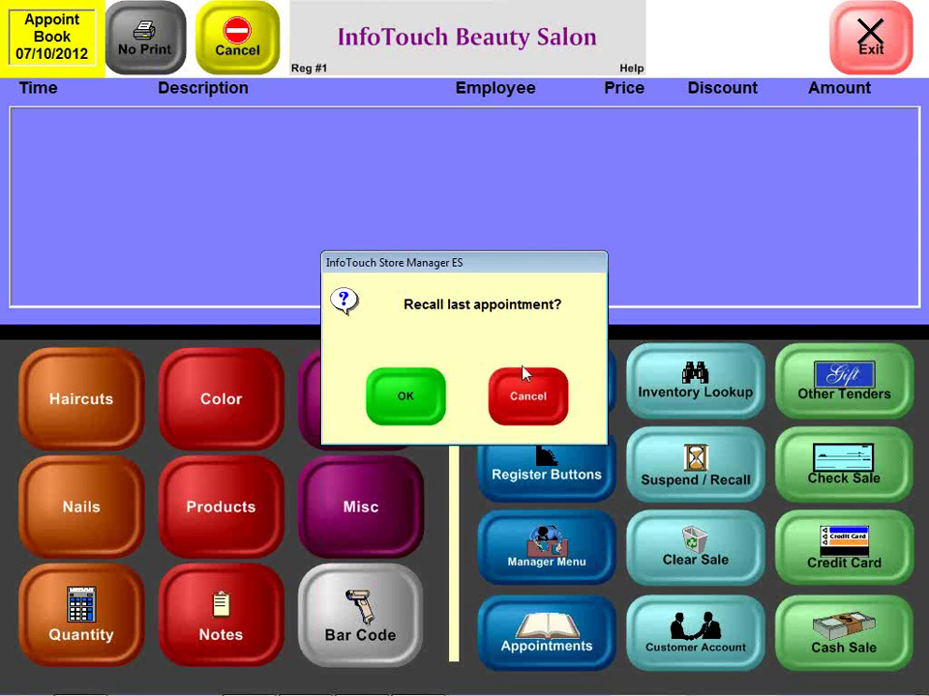
left_click(527, 396)
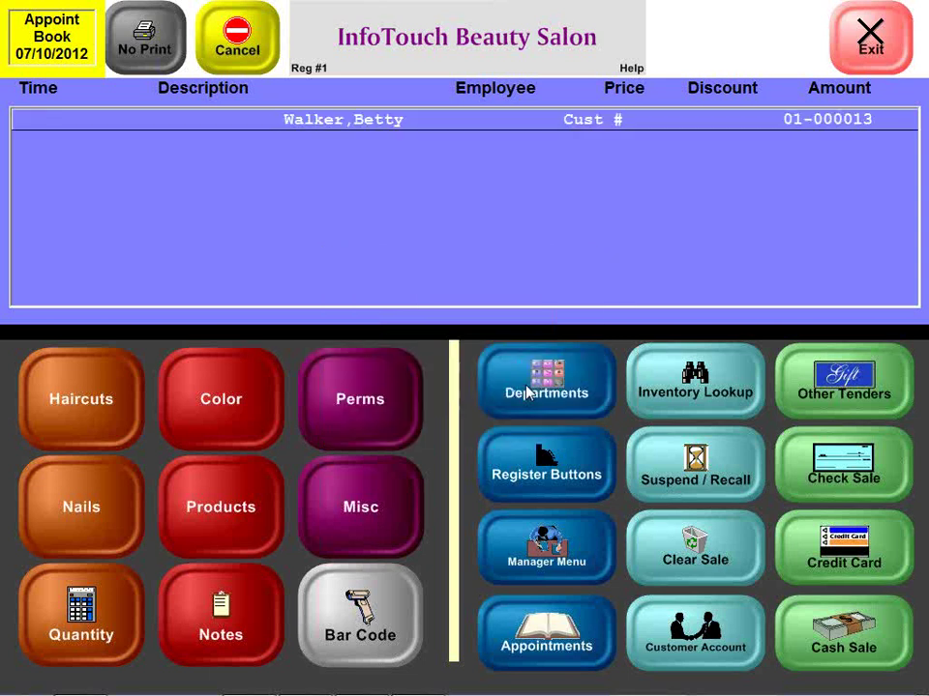
Add the Color Henna and Nails Manicure services and save them to the appointment book
left_click(219, 378)
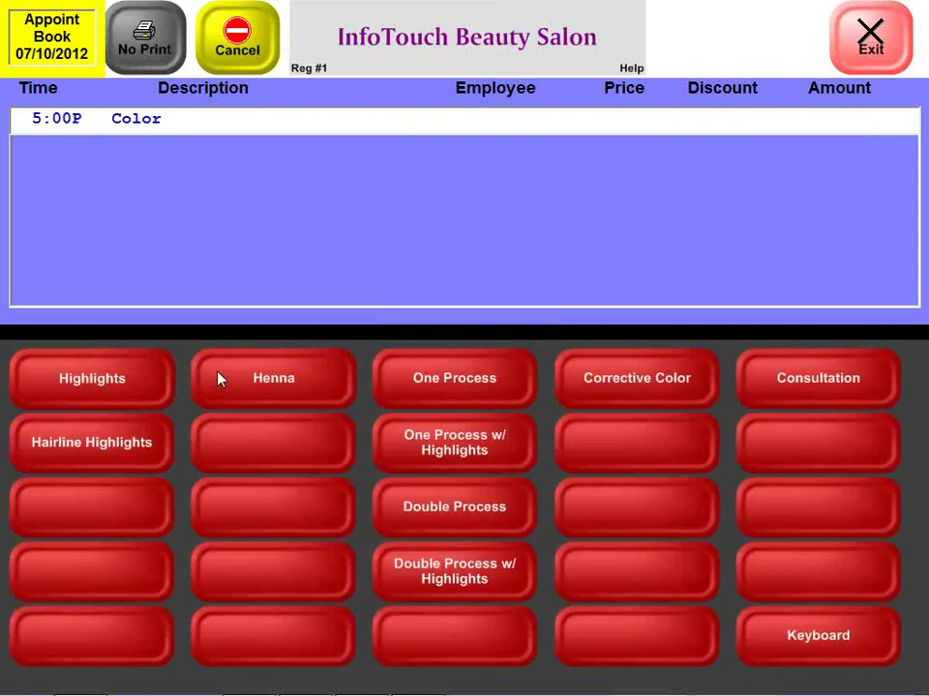
left_click(219, 379)
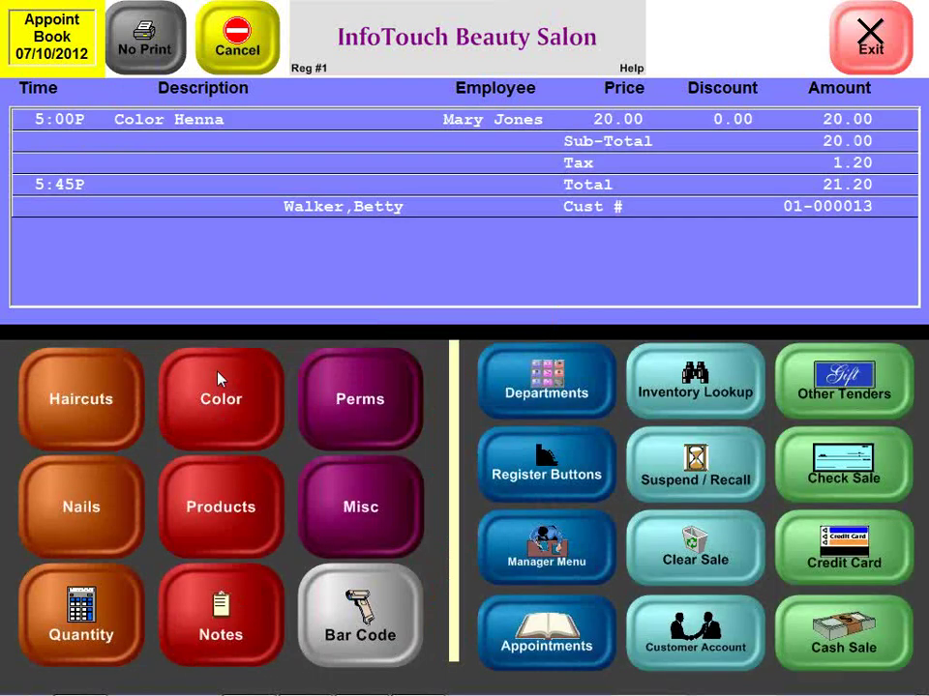
left_click(83, 508)
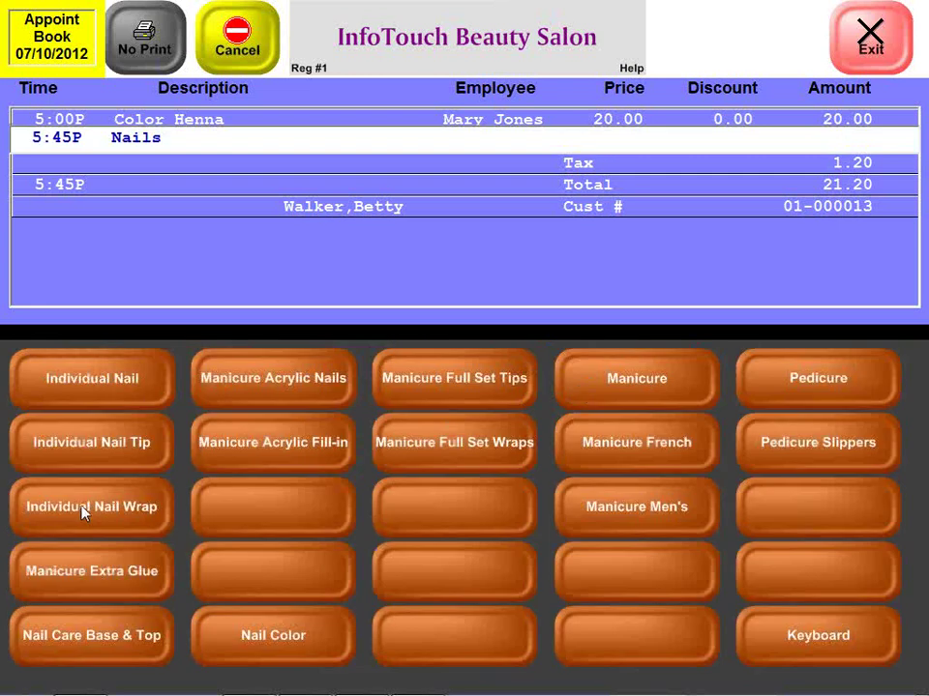
left_click(595, 397)
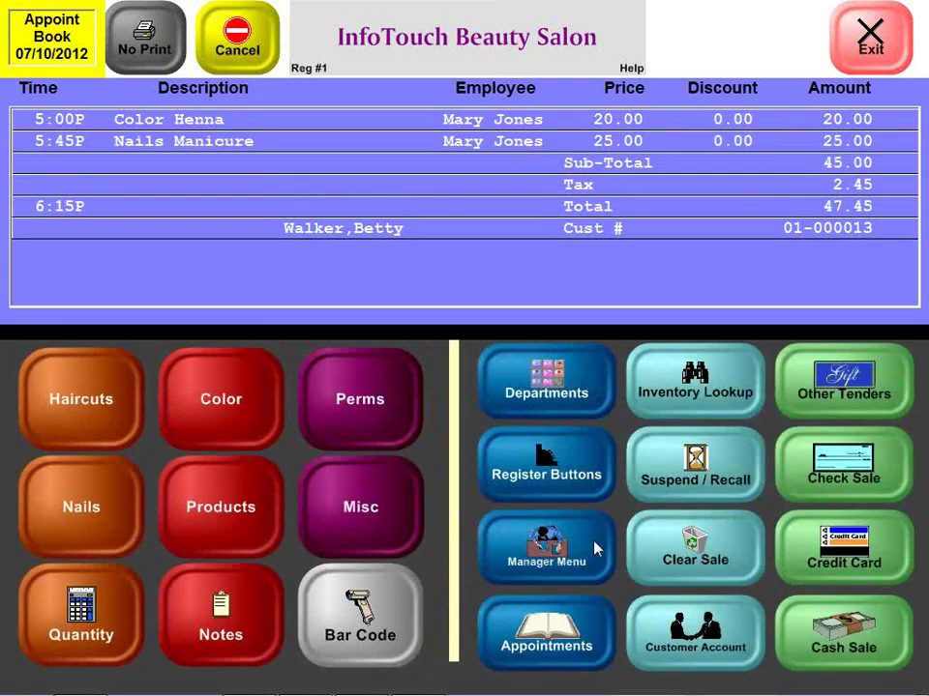
left_click(566, 615)
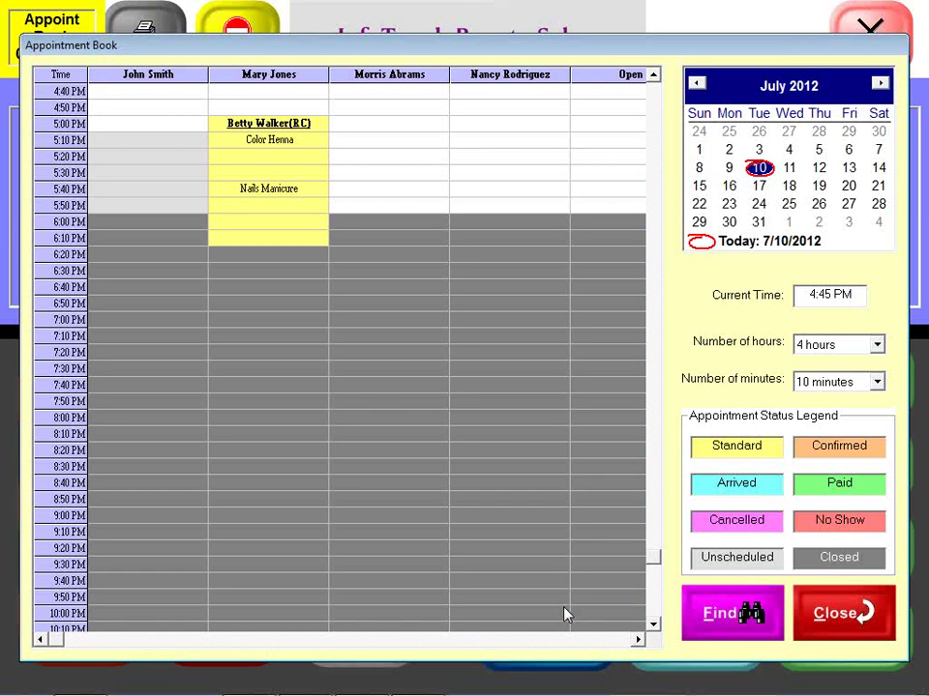
Open the new 5:00 PM appointment and review the customer's sales history and notes
double_click(249, 144)
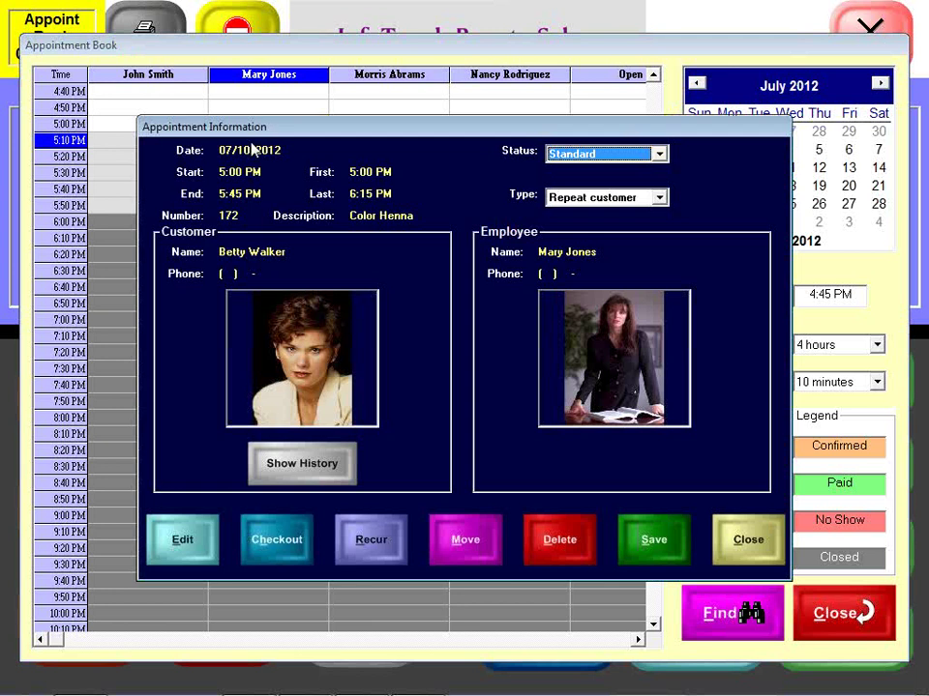
left_click(302, 464)
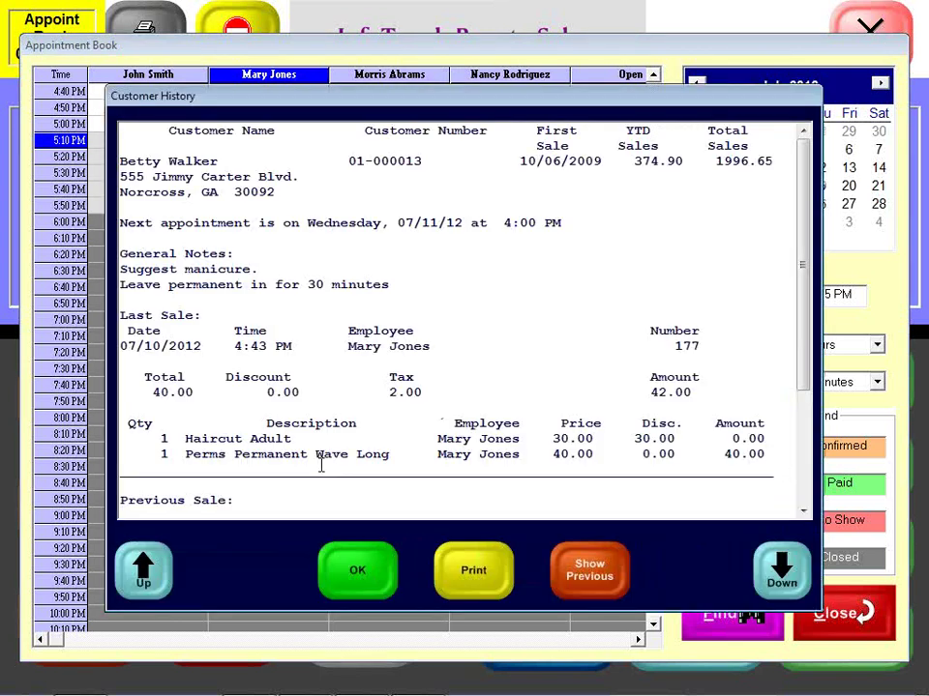
left_click(355, 569)
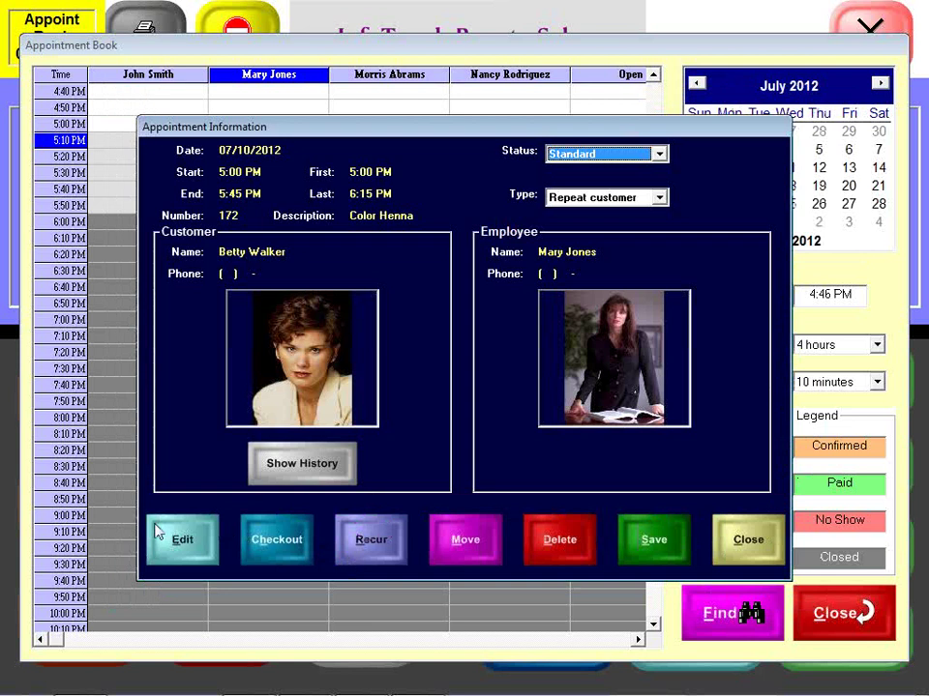
Edit the appointment to confirm its Color Henna line, and save it back to the appointment book
left_click(181, 539)
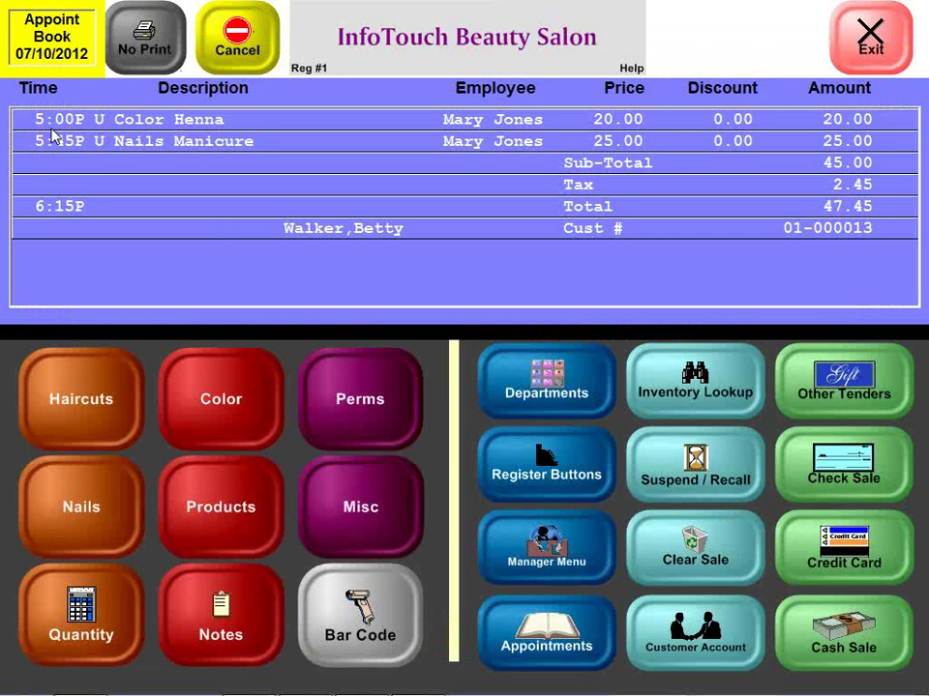
left_click(101, 126)
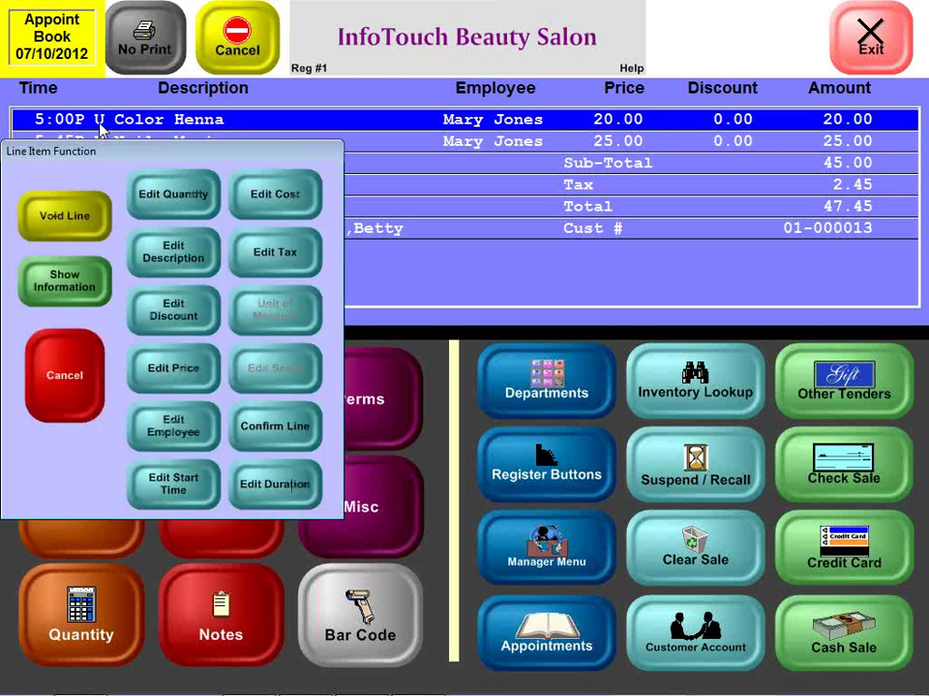
left_click(294, 432)
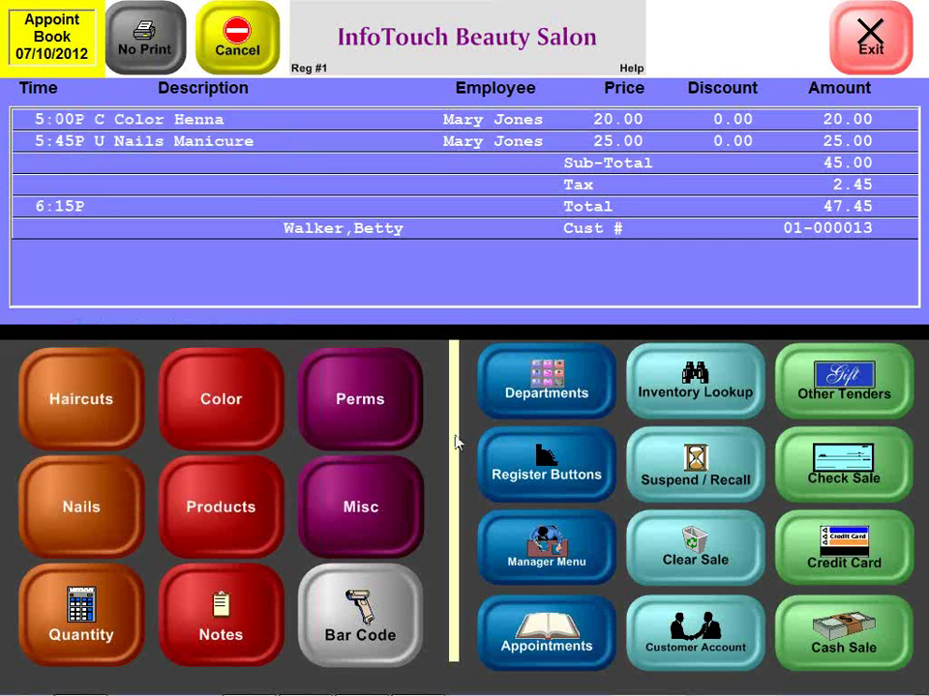
left_click(530, 626)
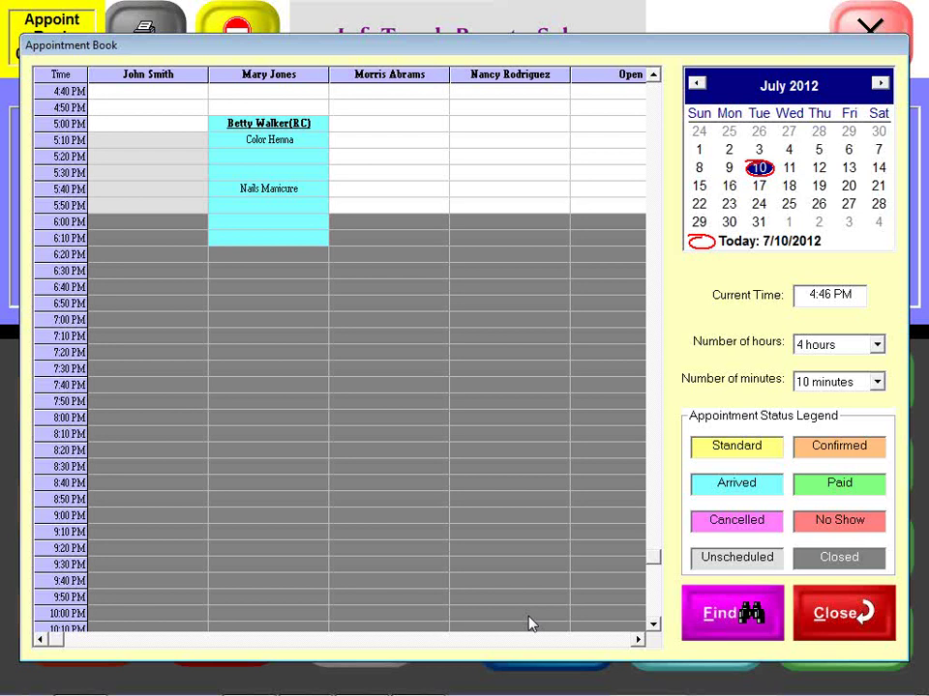
Check out the 5:00 PM Color Henna and Nails Manicure appointment to complete it as a sale
double_click(245, 158)
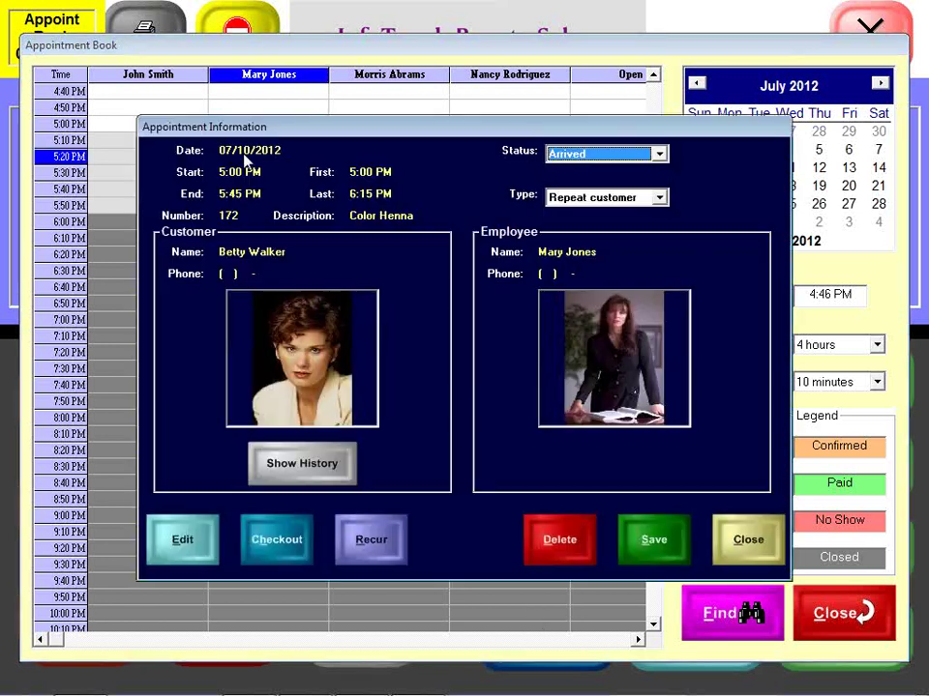
left_click(277, 543)
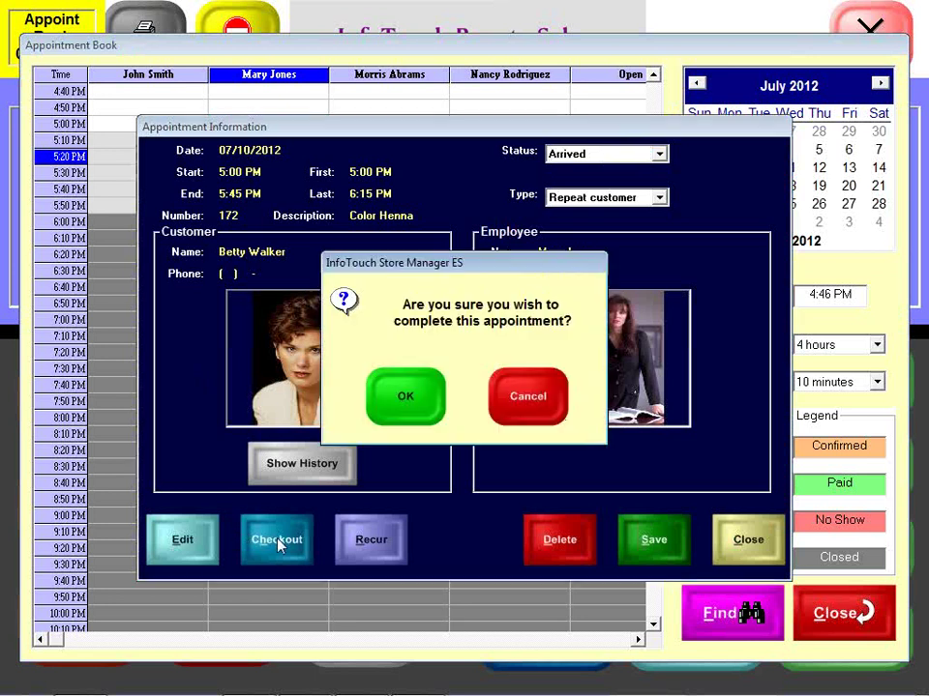
left_click(405, 406)
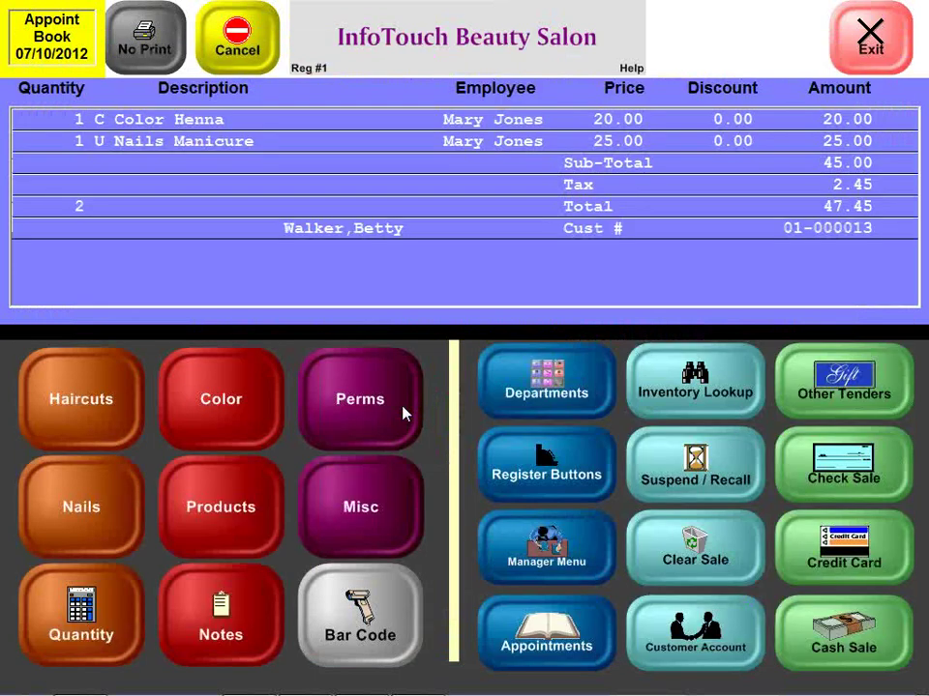
Look up shampoo among the products and add Products Shampoo Aveda to the sale
left_click(263, 490)
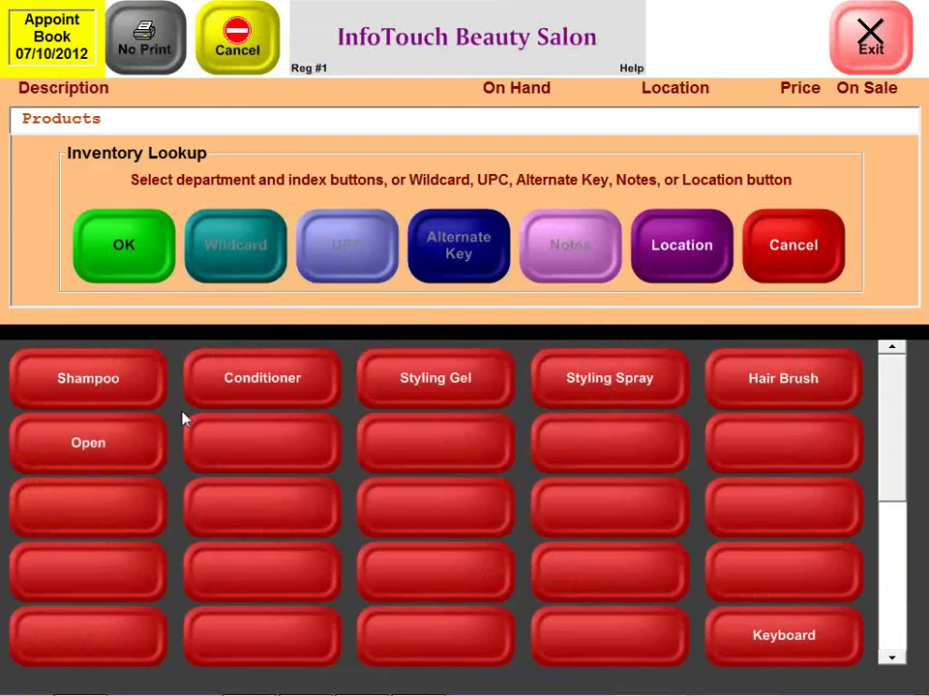
left_click(132, 373)
left_click(135, 259)
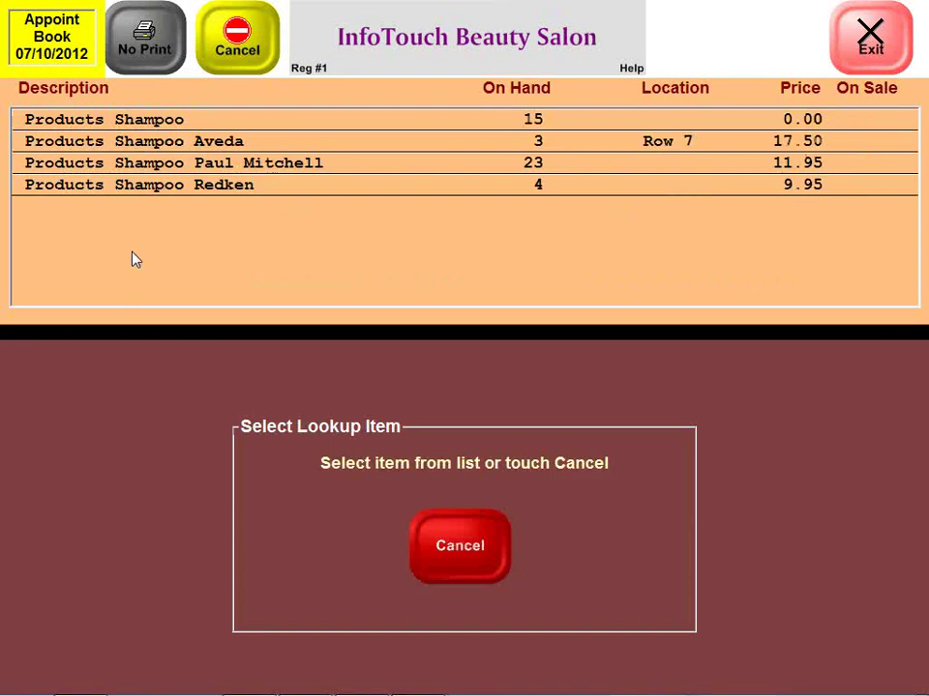
left_click(258, 141)
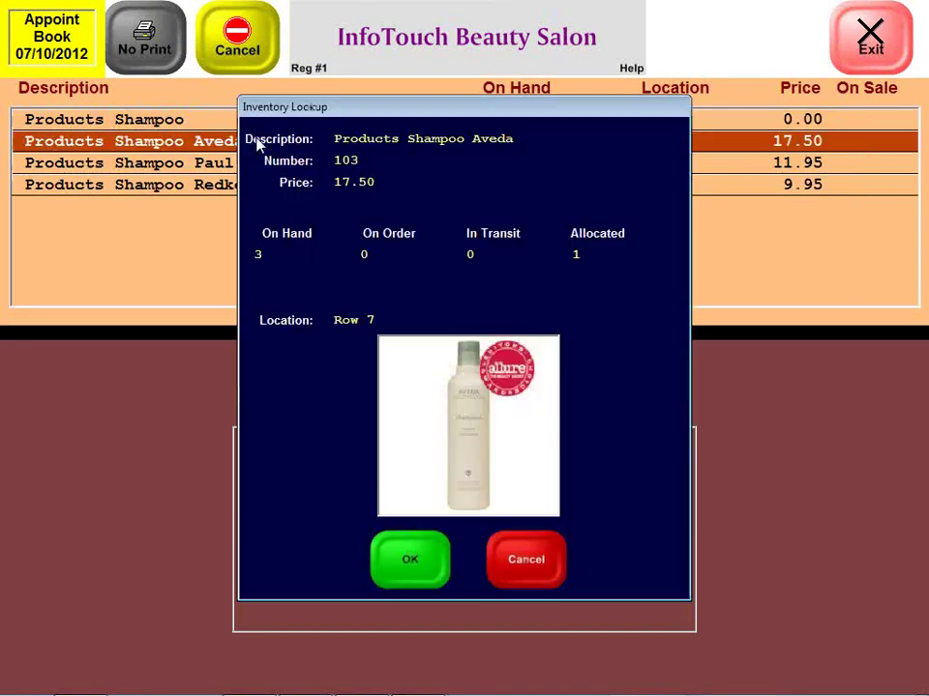
left_click(395, 577)
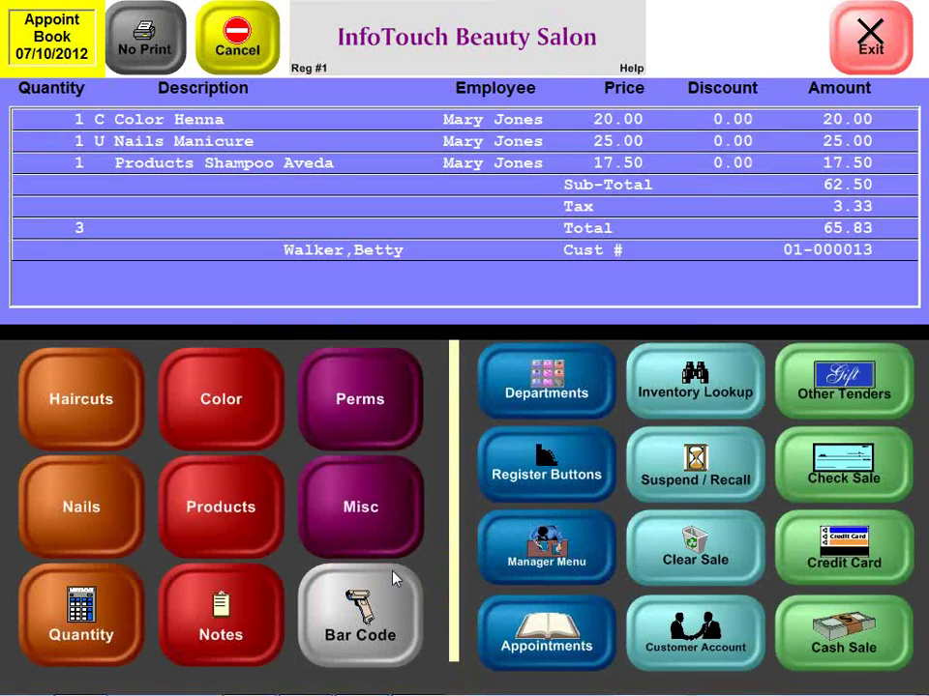
Try to tender the sale as cash, declining to take a deposit for the unconfirmed lines
left_click(793, 669)
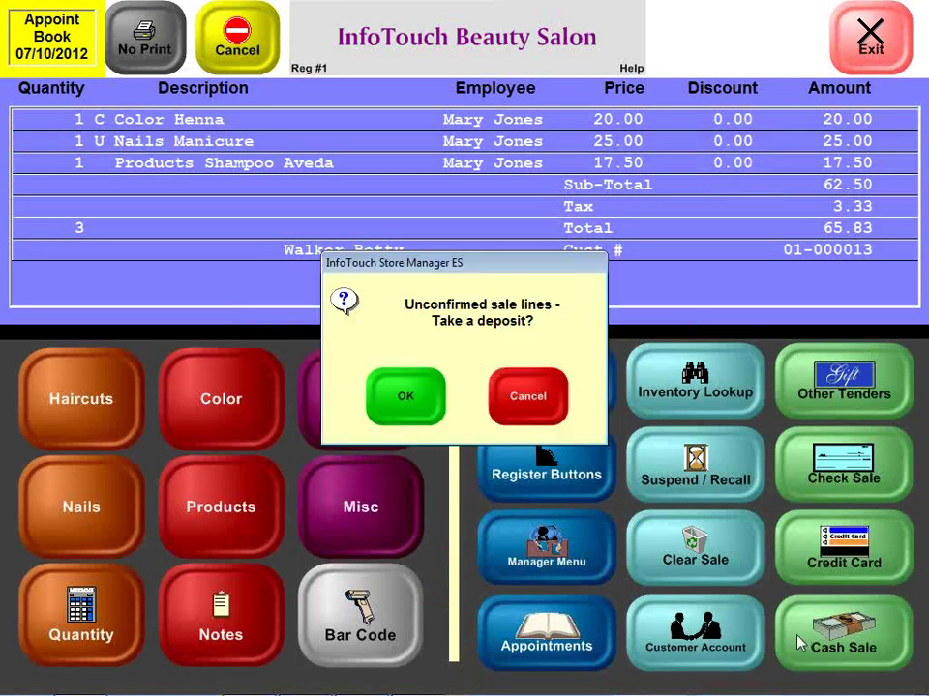
left_click(527, 423)
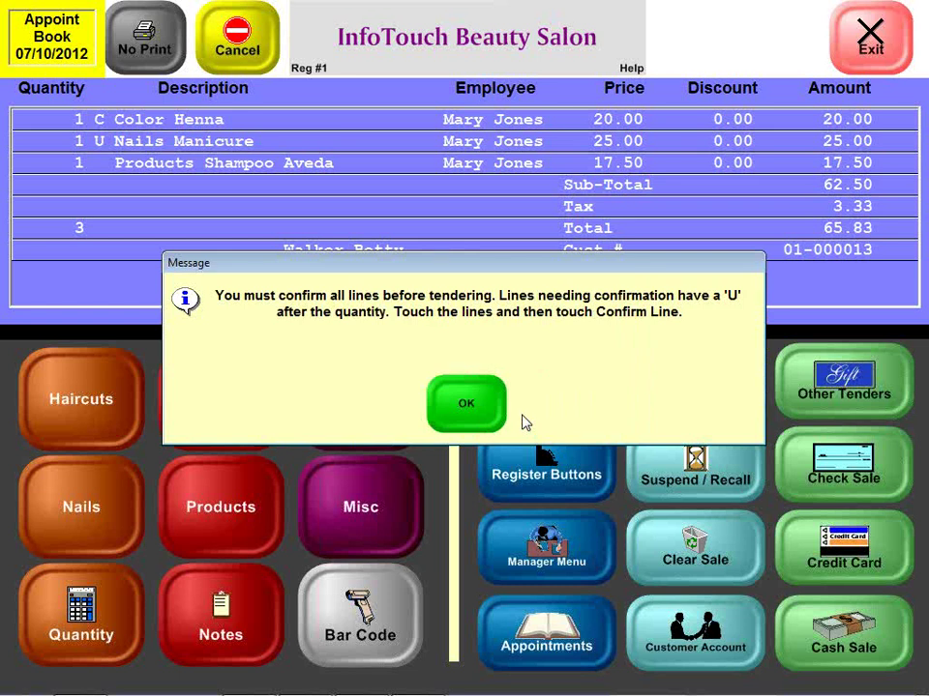
left_click(474, 406)
Confirm the Nails Manicure line and complete the sale with a $70 cash payment
left_click(318, 149)
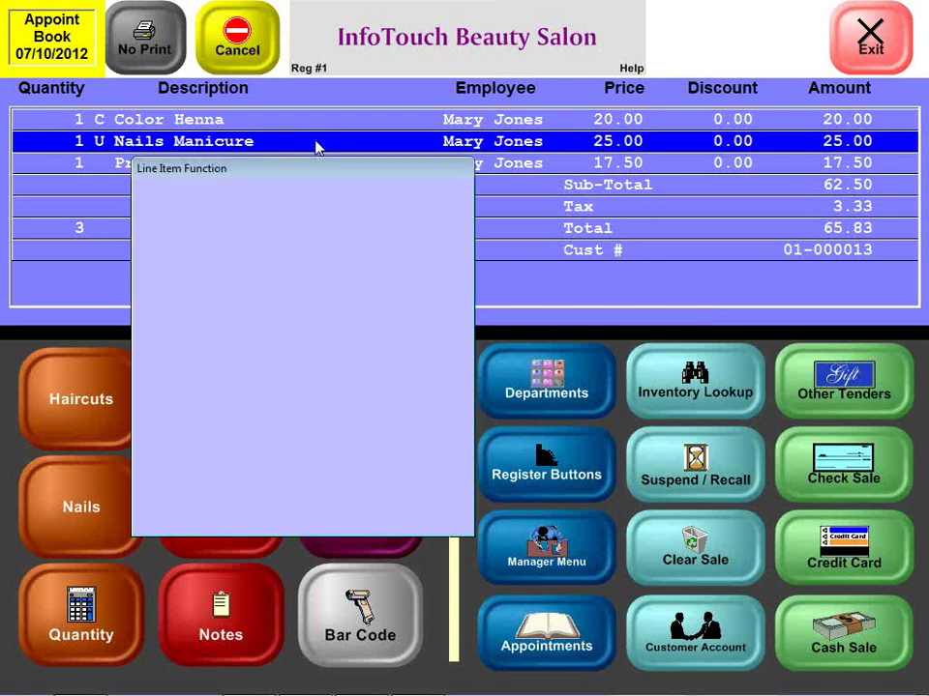
left_click(401, 442)
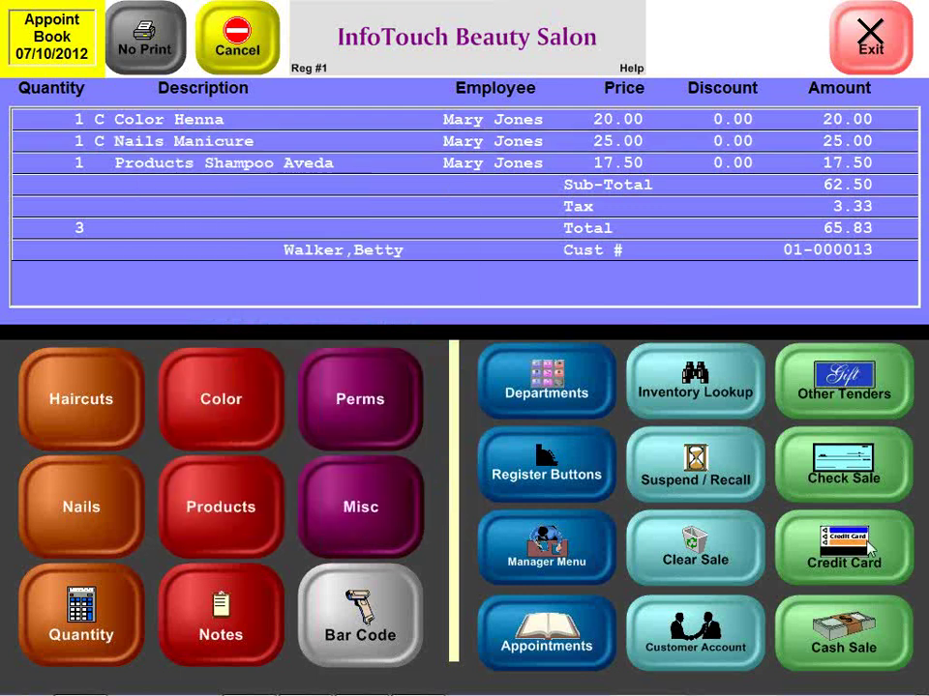
left_click(848, 669)
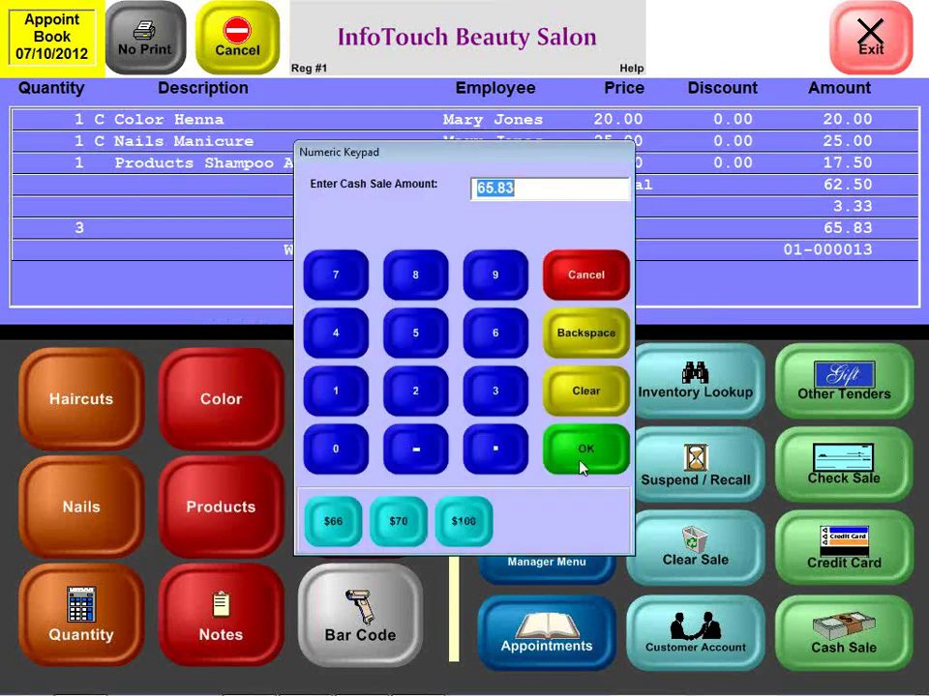
left_click(385, 531)
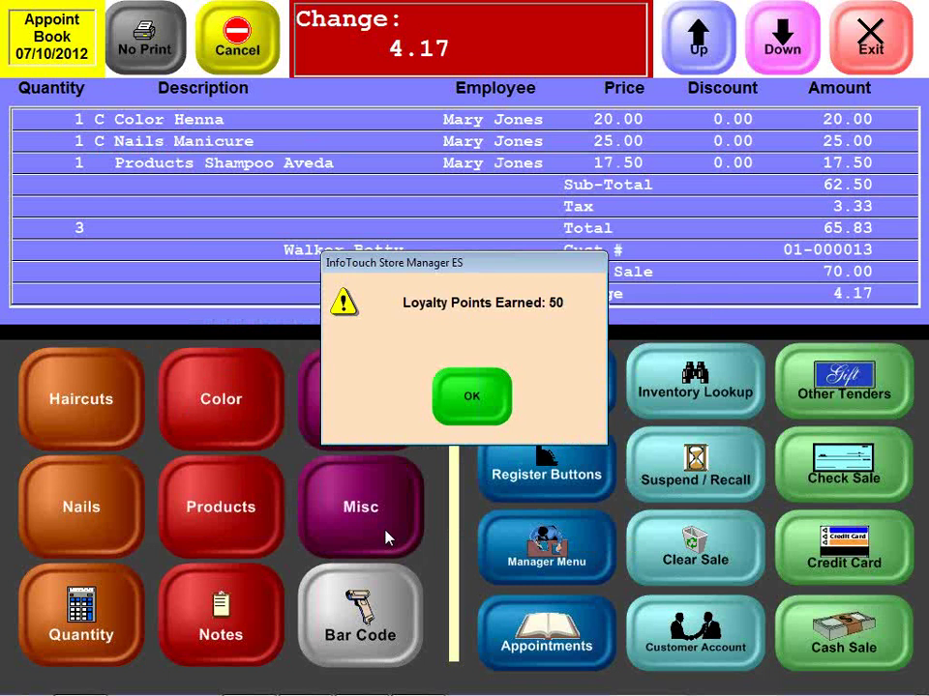
left_click(473, 414)
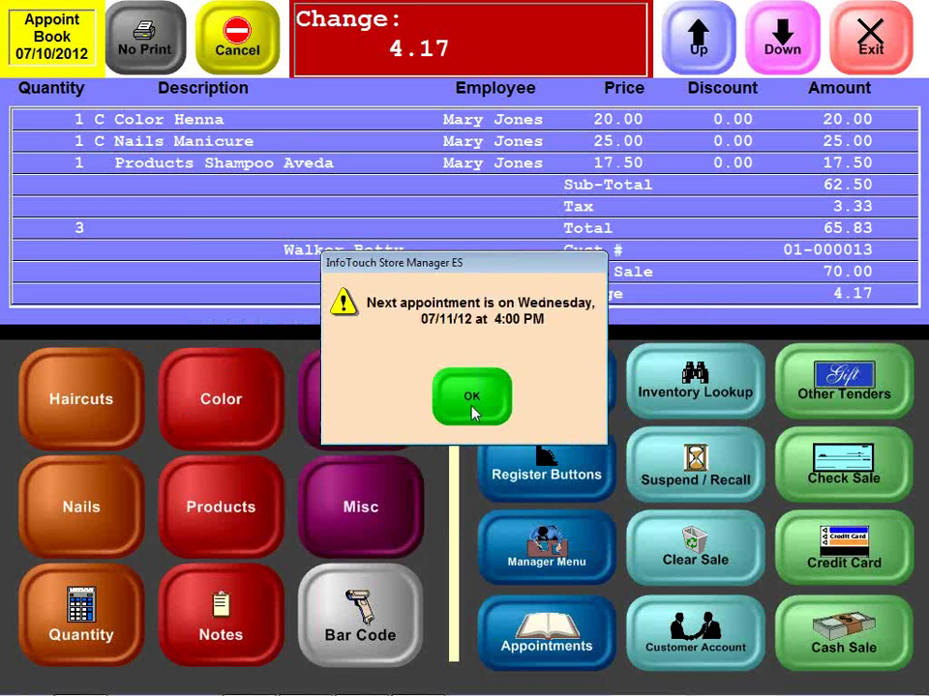
left_click(473, 414)
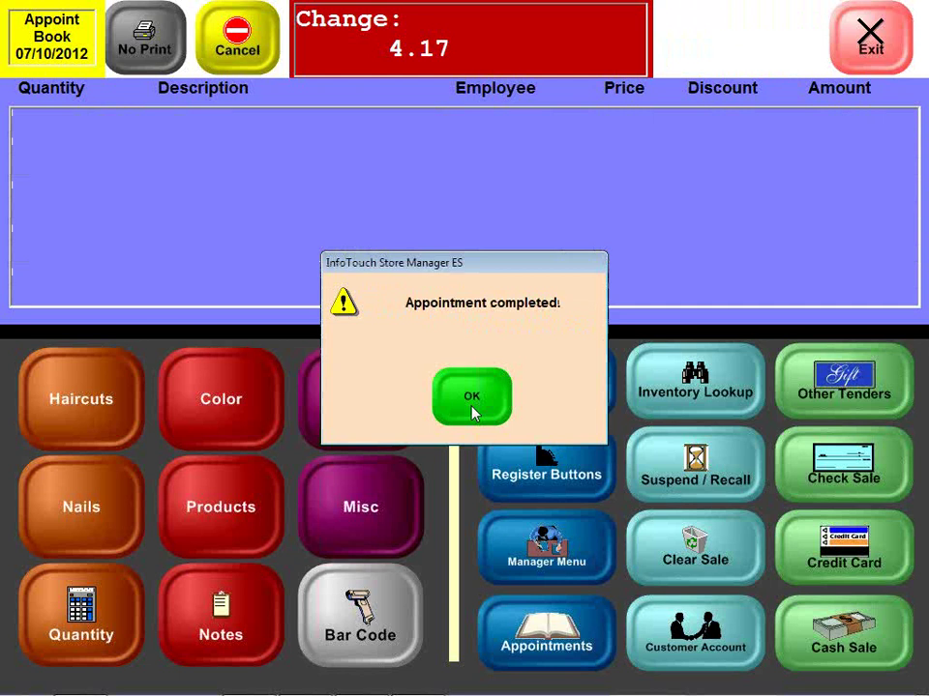
left_click(473, 414)
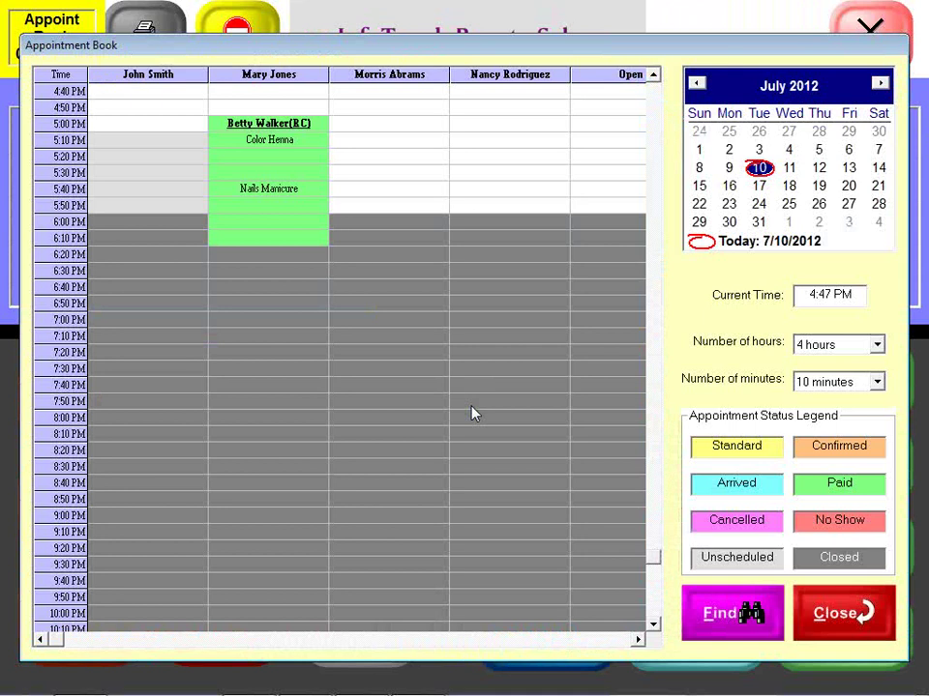
mouse_move(290, 691)
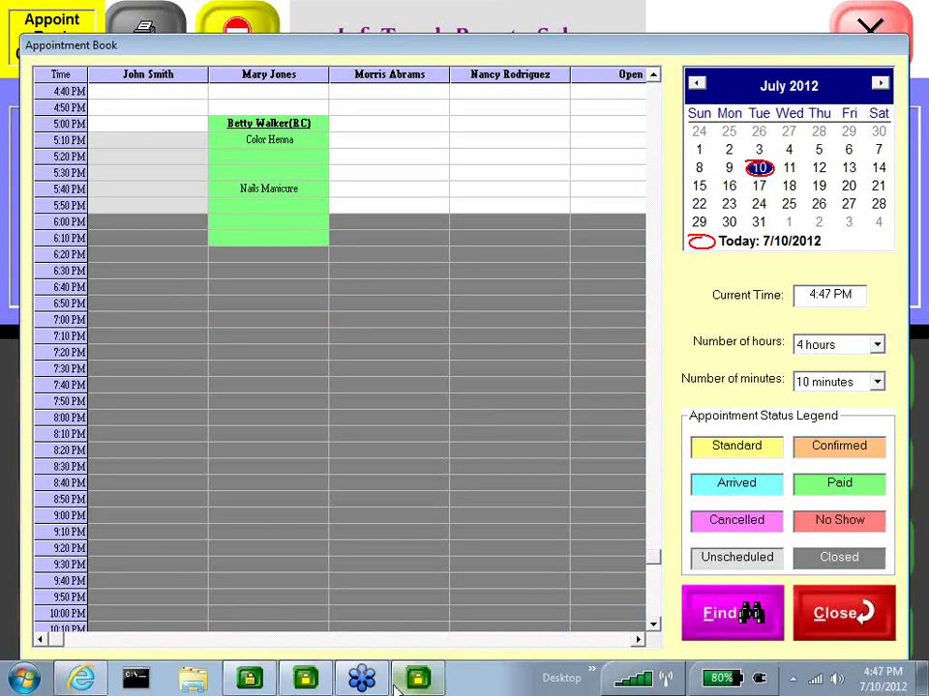
Switch to BookMeOnline.NET and start a July 12 appointment at 2:00 PM in the second staff column, selecting the first listed customer
left_click(82, 678)
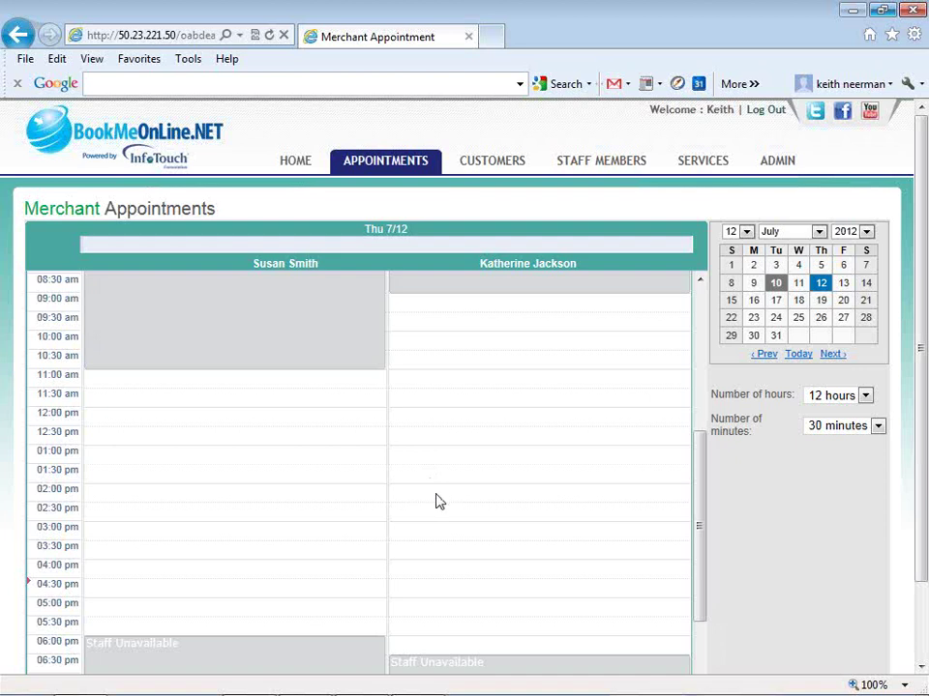
left_click(436, 500)
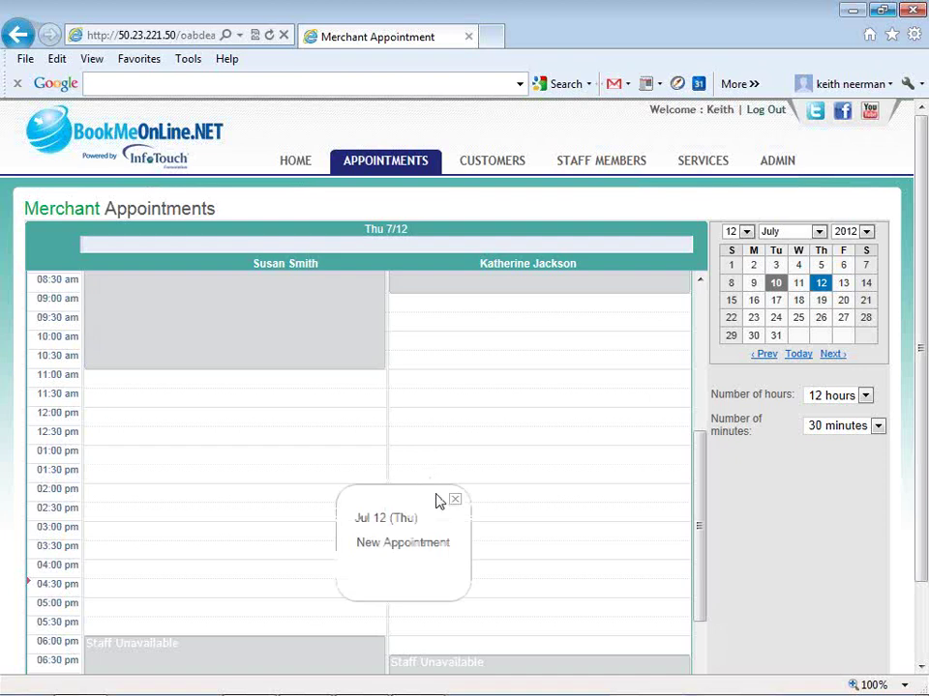
left_click(401, 544)
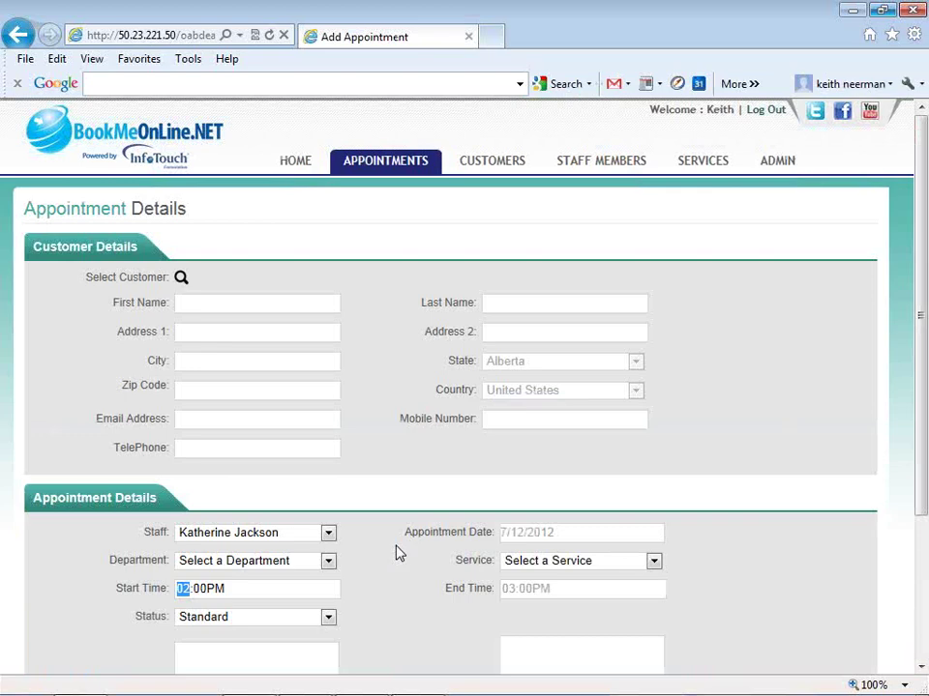
left_click(181, 279)
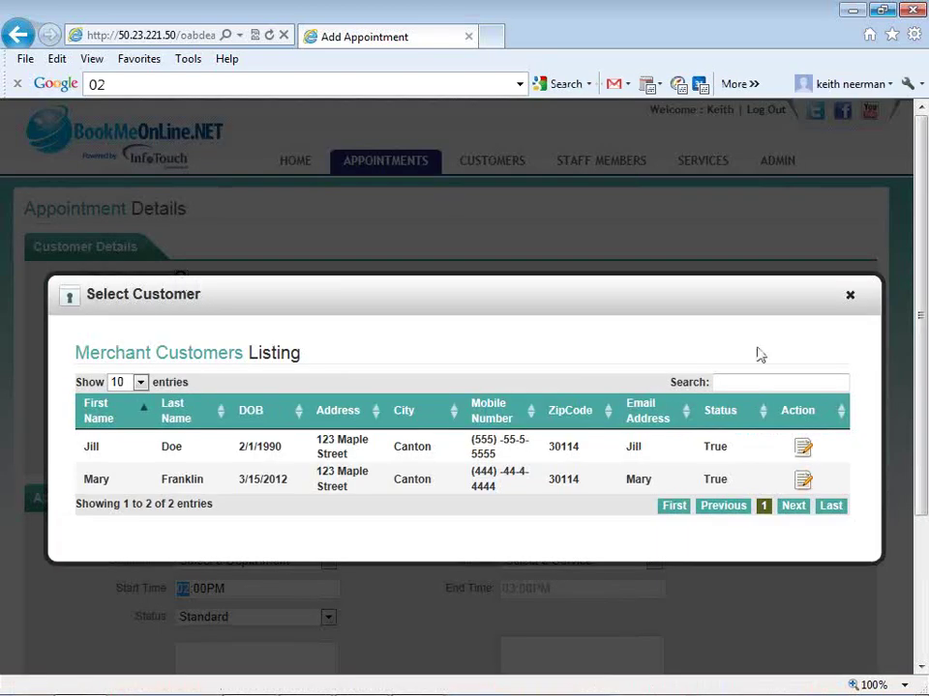
left_click(803, 449)
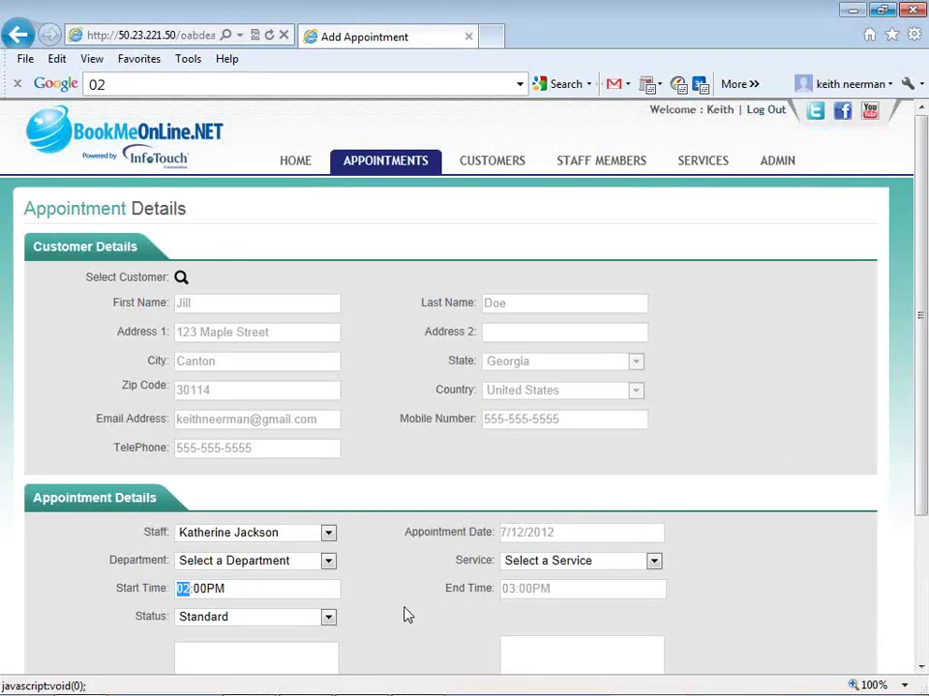
Add the Haircut service from the Haircuts department to the appointment
left_click(327, 561)
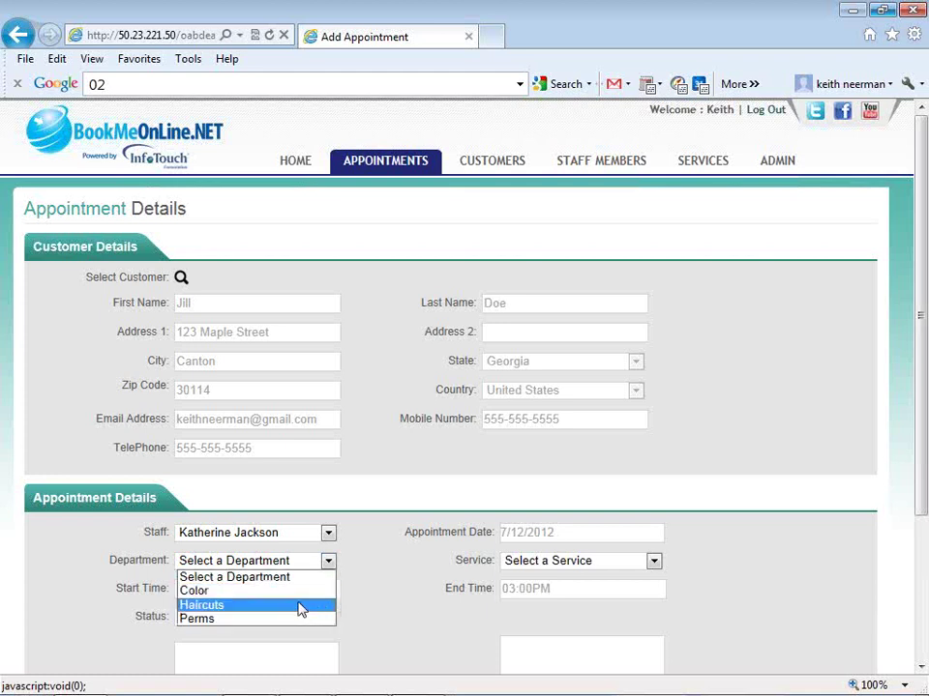
left_click(302, 605)
left_click(655, 563)
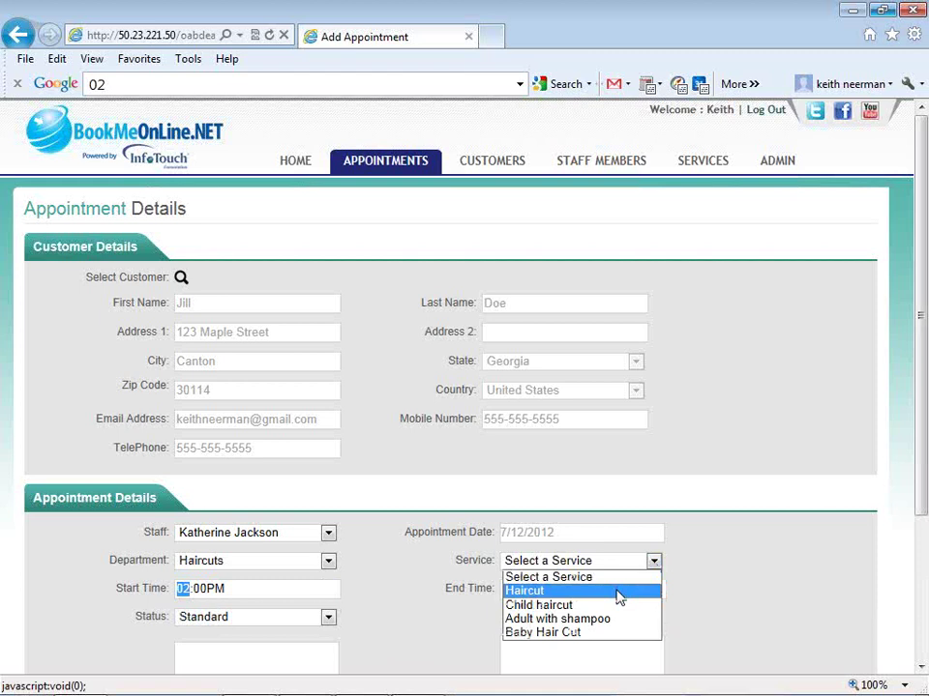
left_click(620, 592)
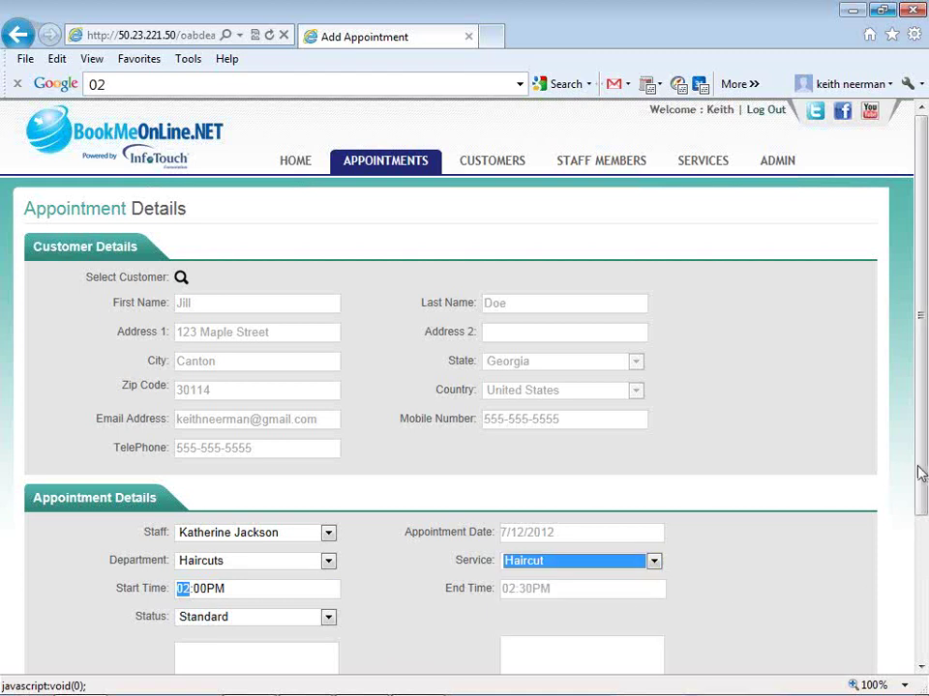
left_click_drag(920, 473, 922, 595)
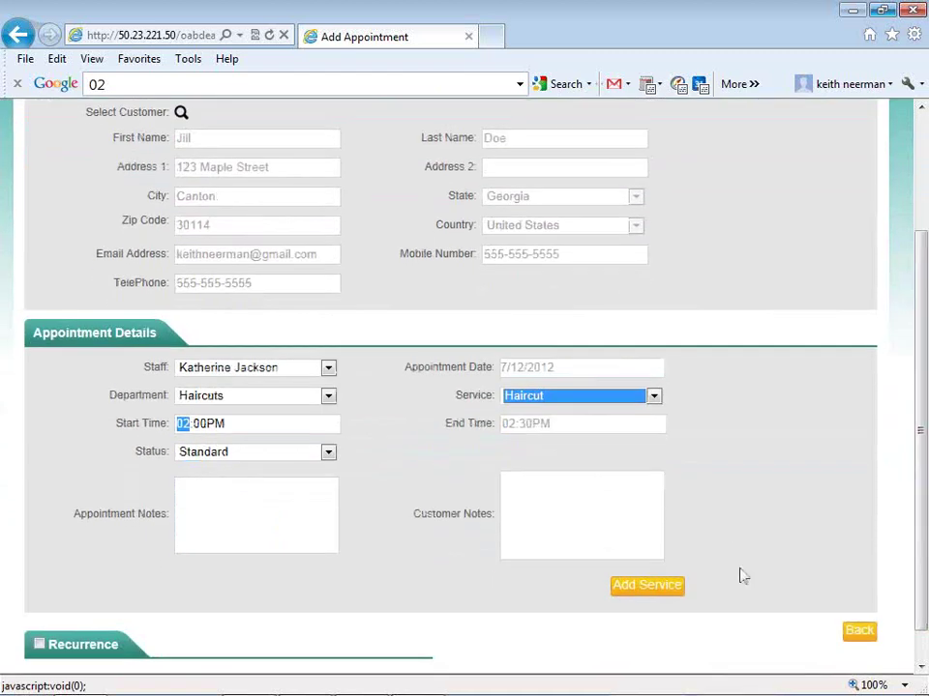
left_click(644, 588)
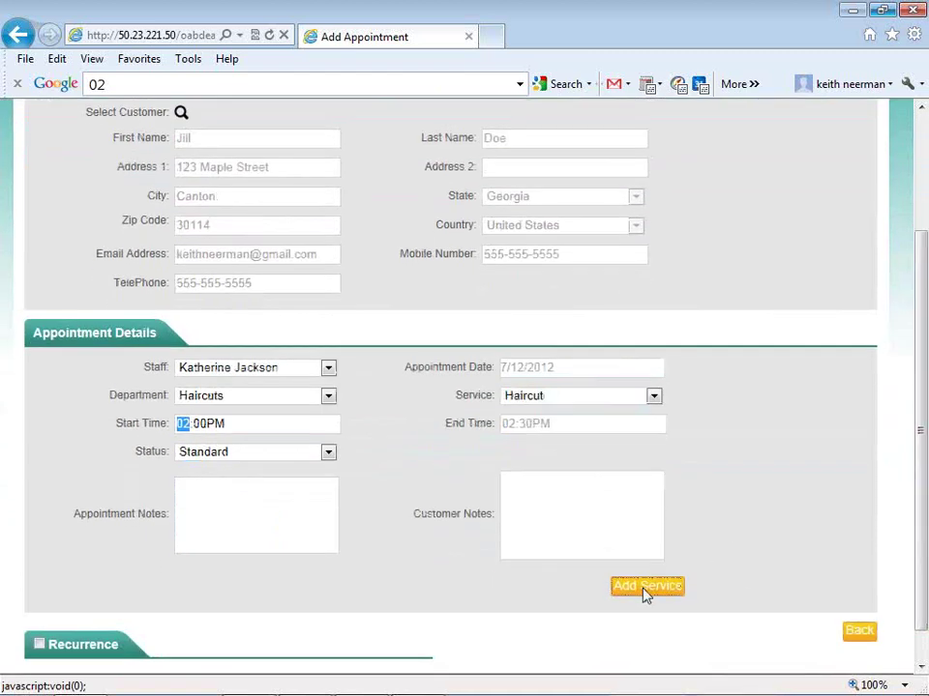
Add the Highlights service from the Color department and save the appointment with its selected services
left_click(328, 395)
left_click(306, 428)
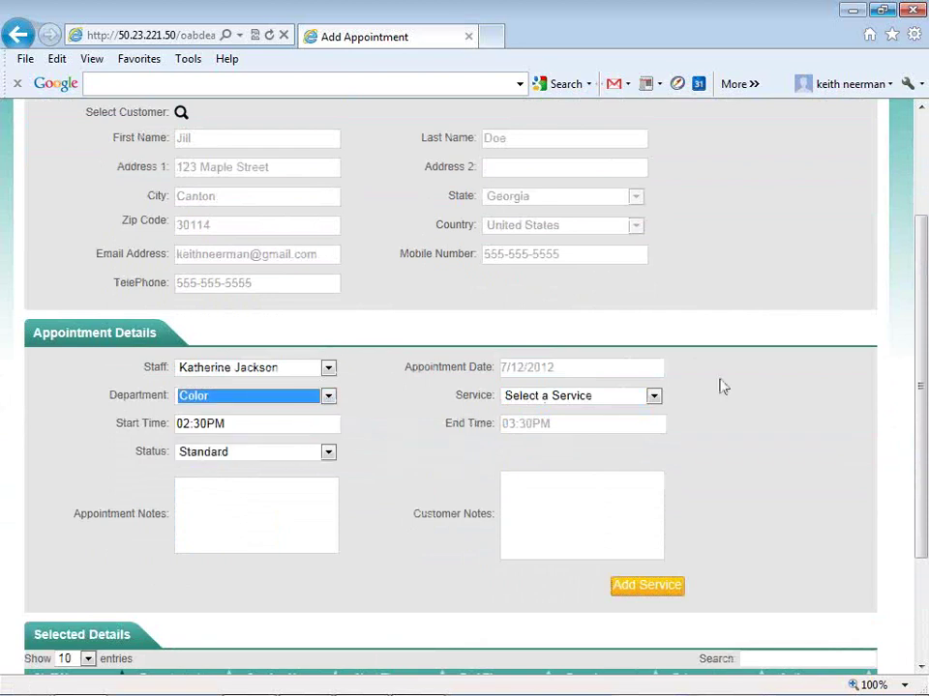
left_click(654, 398)
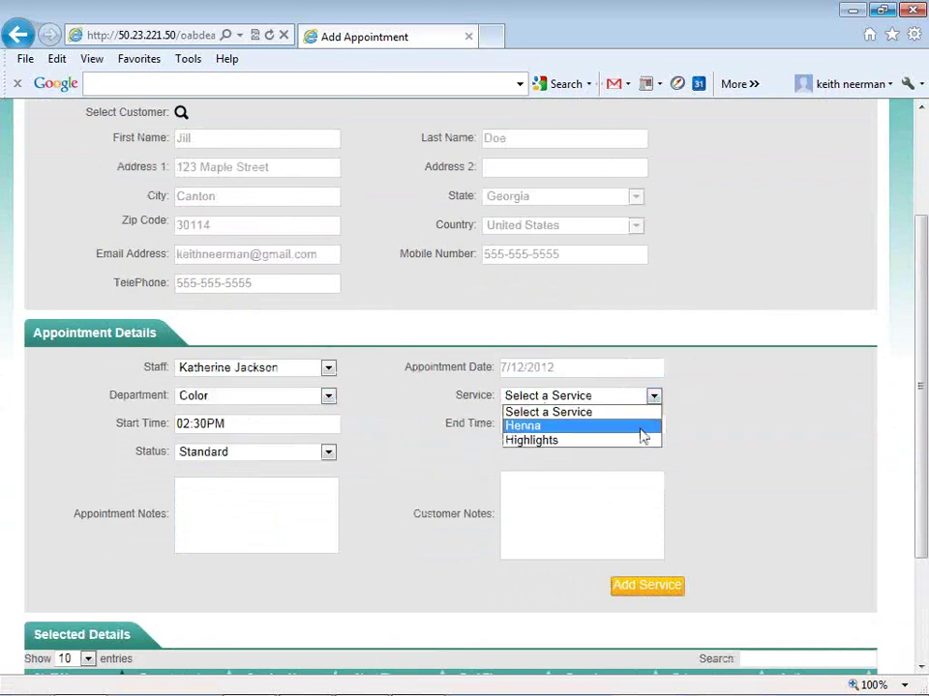
left_click(641, 440)
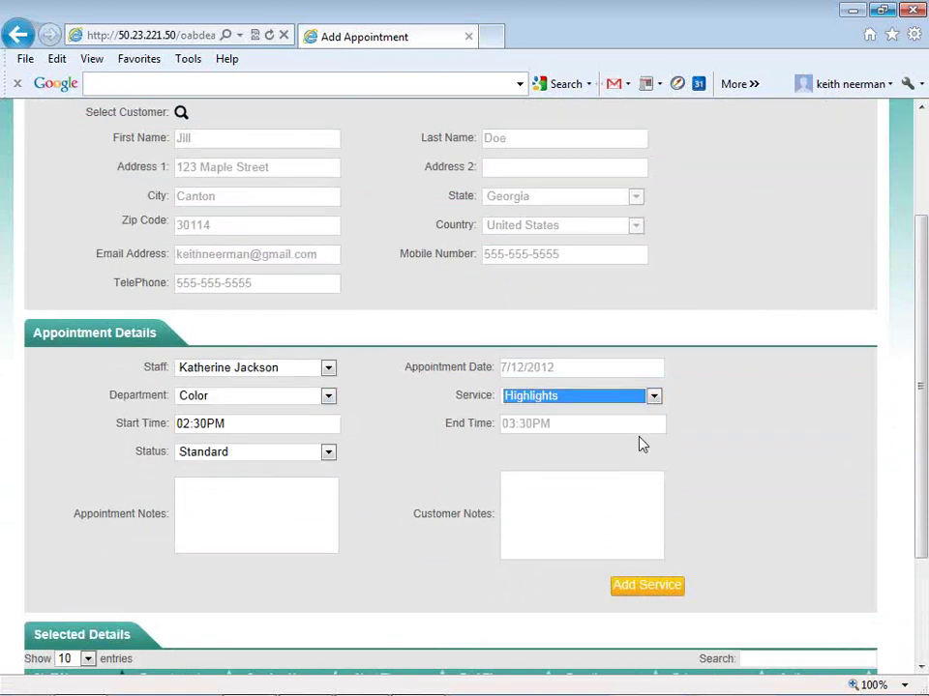
left_click(663, 588)
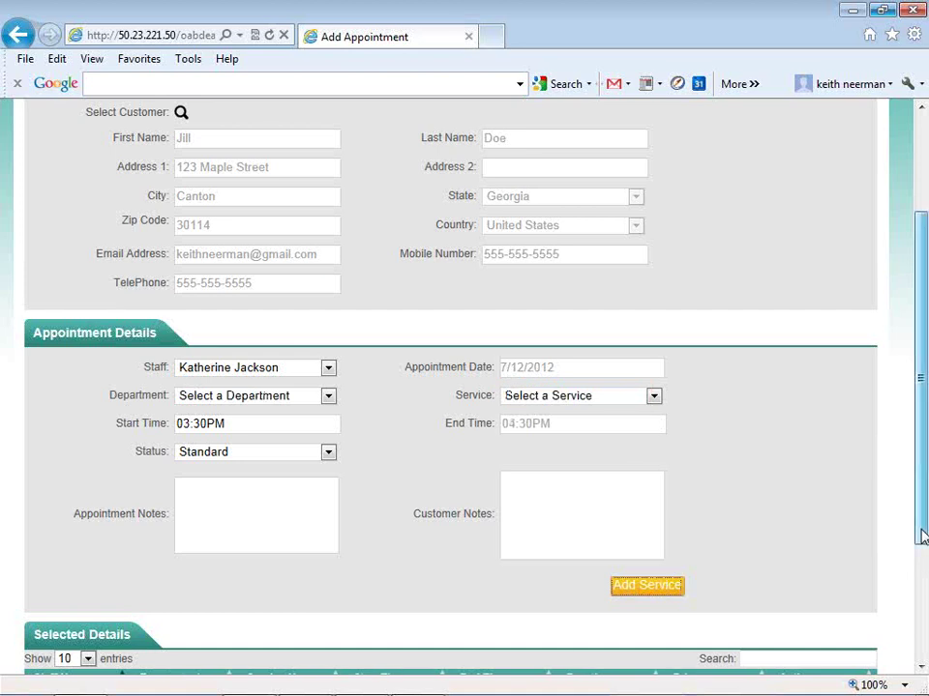
left_click_drag(919, 537, 901, 616)
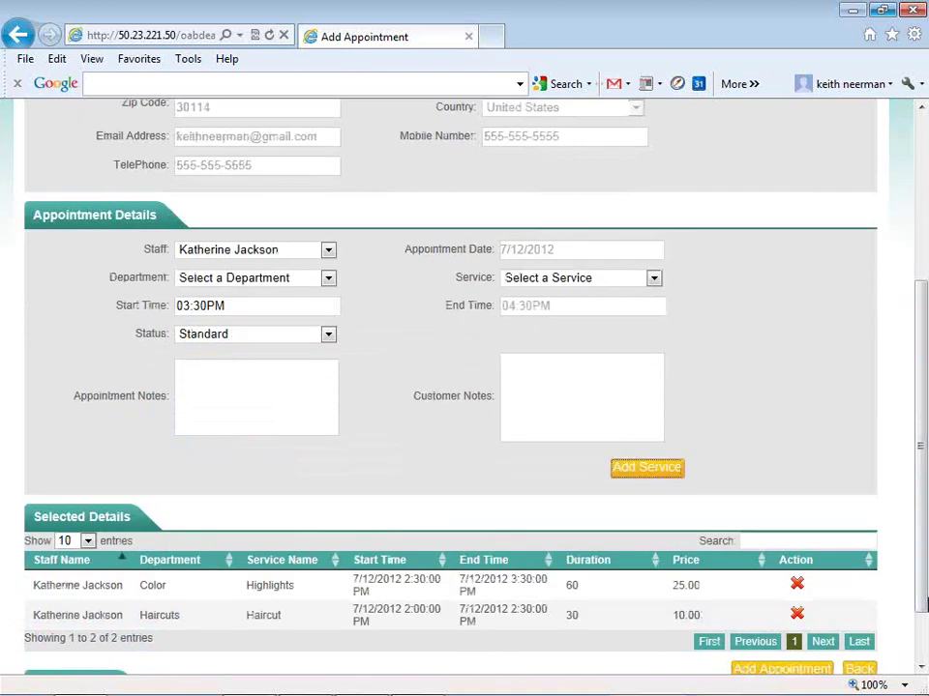
left_click(795, 669)
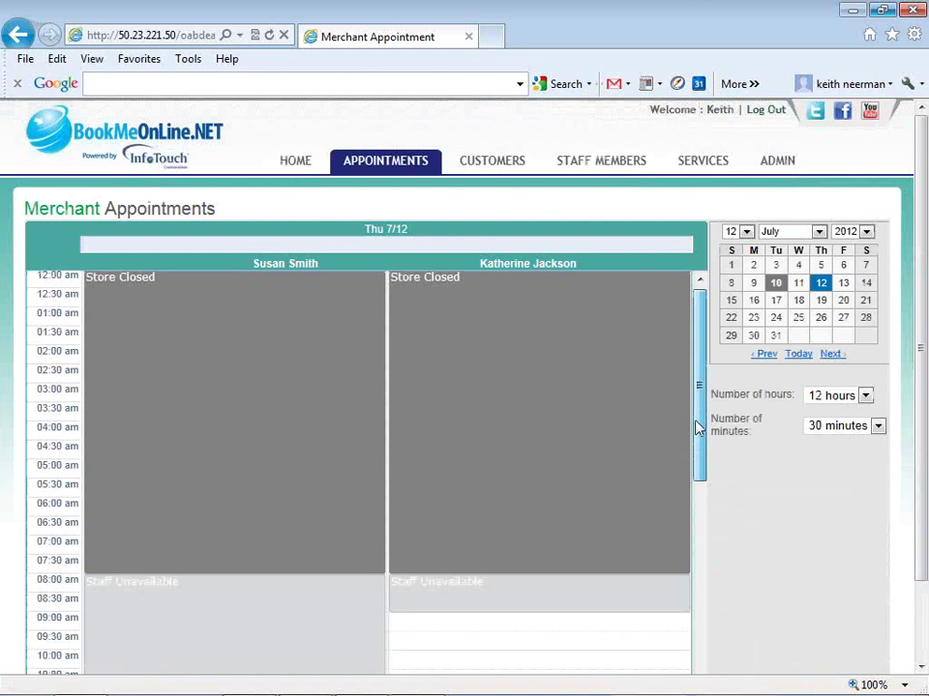
Set the appointment calendar's time interval to 15 minutes and view the afternoon bookings for July 12
left_click_drag(698, 425, 733, 596)
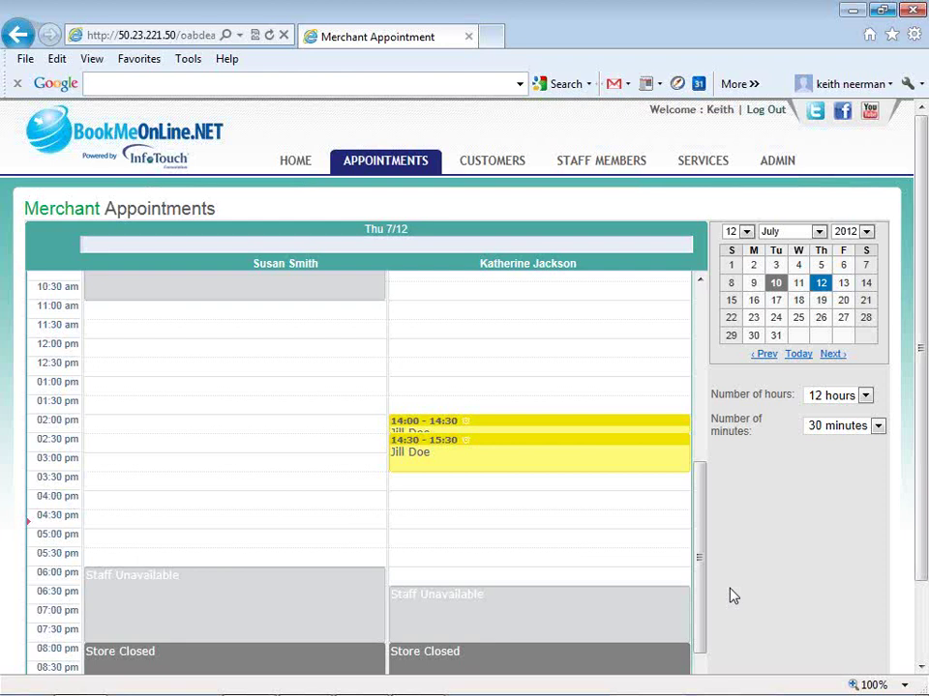
left_click(855, 431)
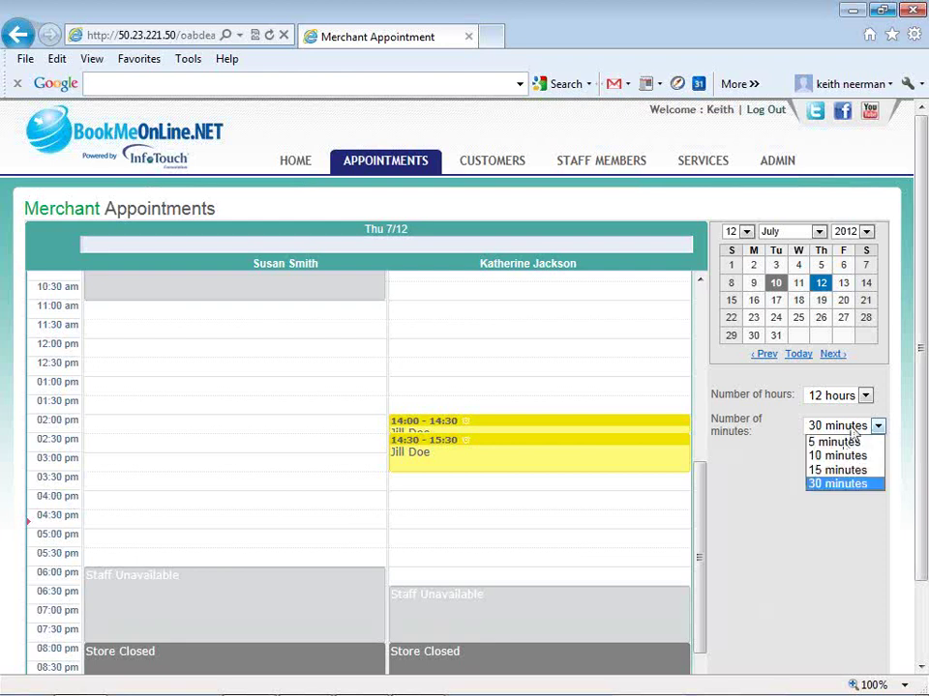
left_click(839, 472)
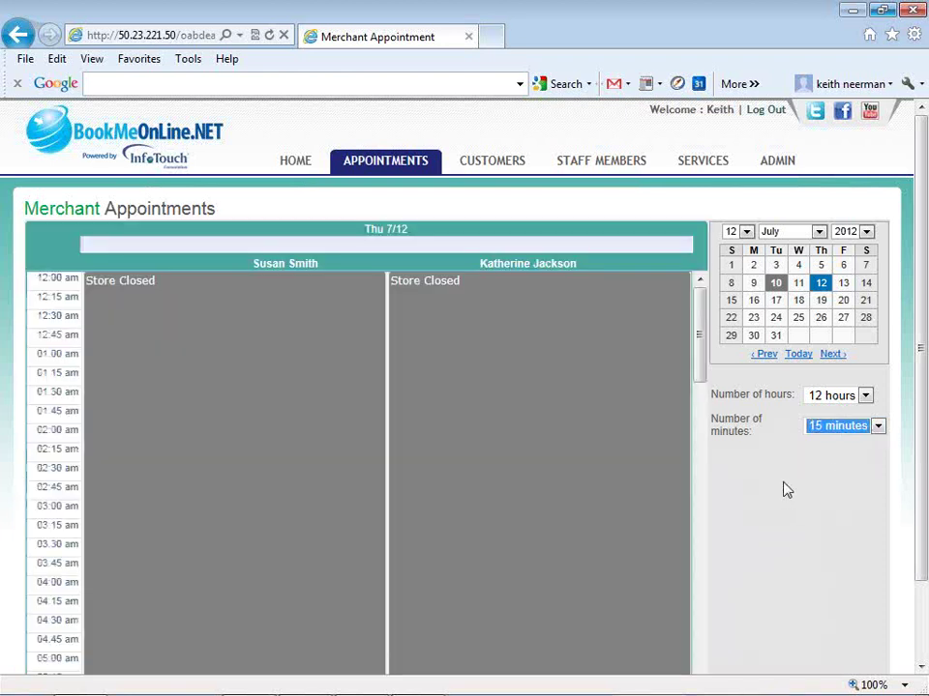
left_click_drag(701, 327, 715, 552)
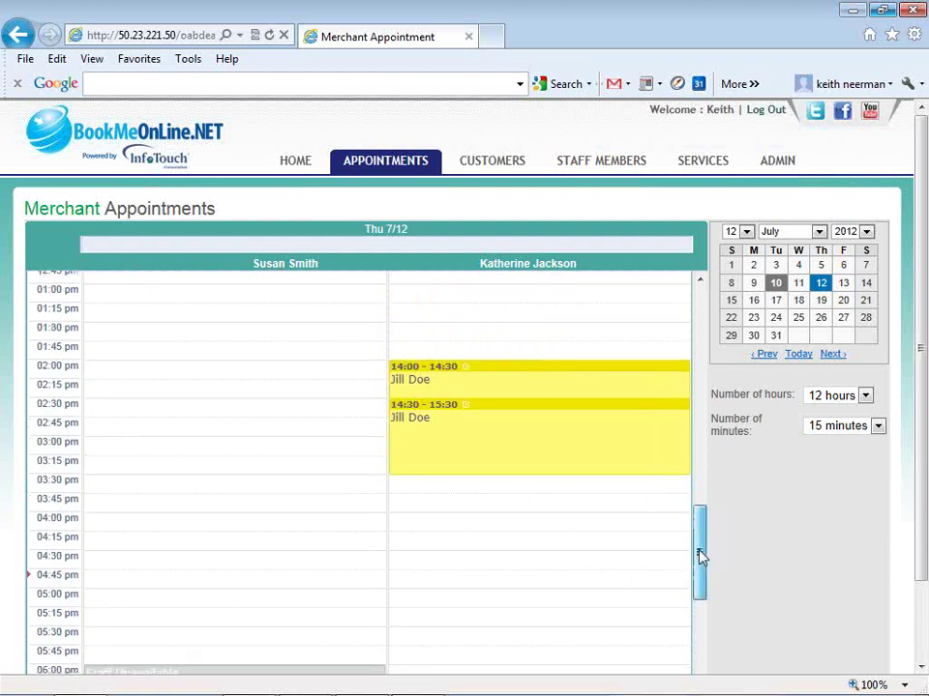
mouse_move(703, 554)
left_mouse_down()
mouse_move(700, 607)
mouse_move(698, 551)
left_mouse_up()
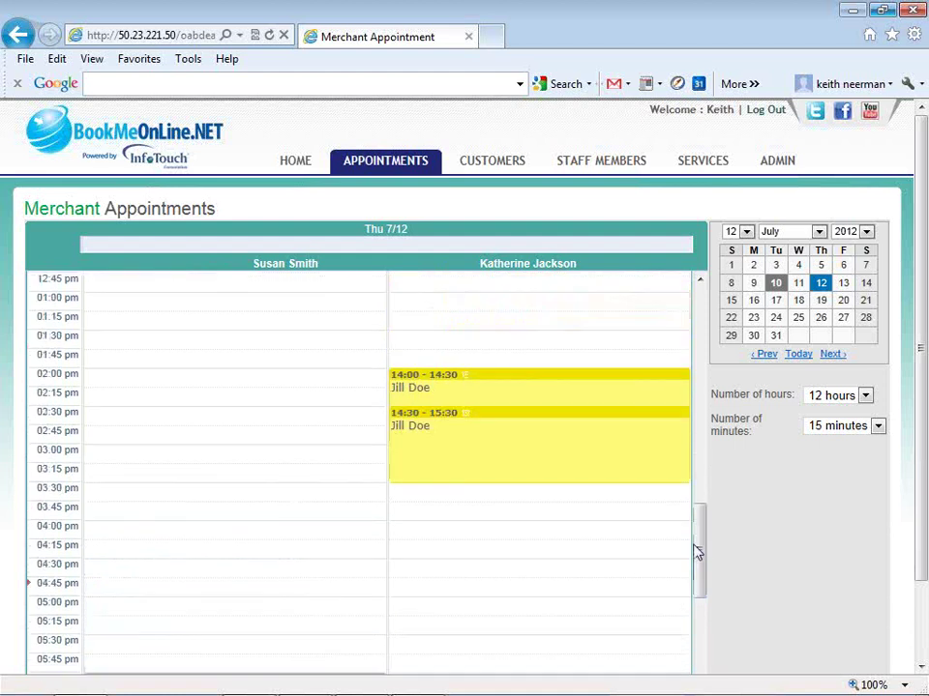